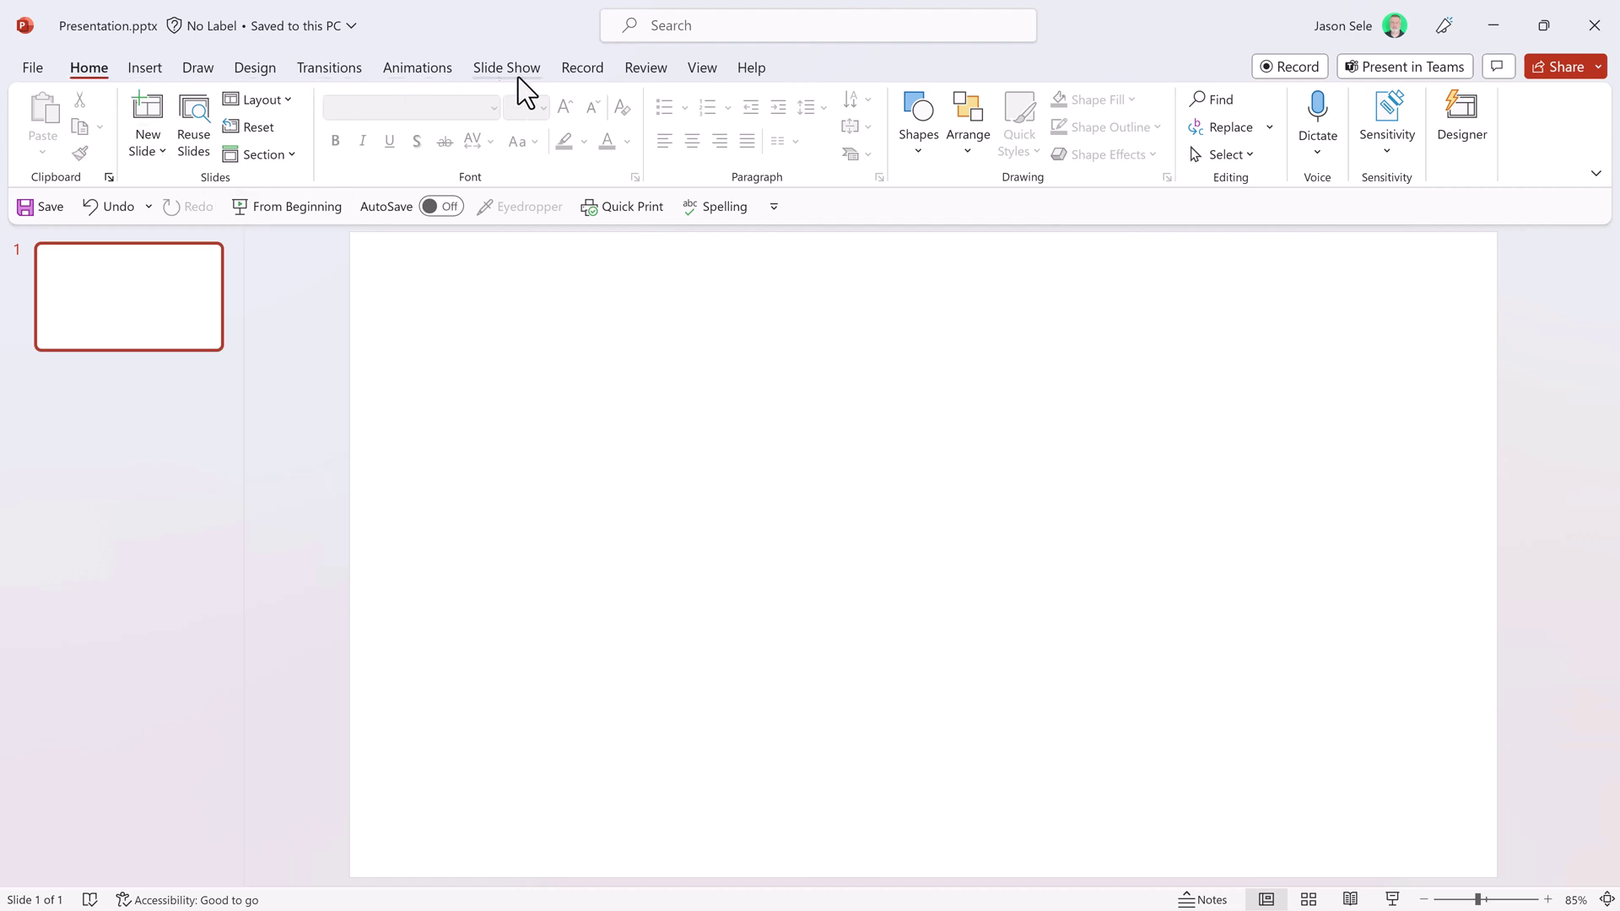
# - Record a new sound clip of about five seconds with Record > Audio
pyautogui.click(585, 71)
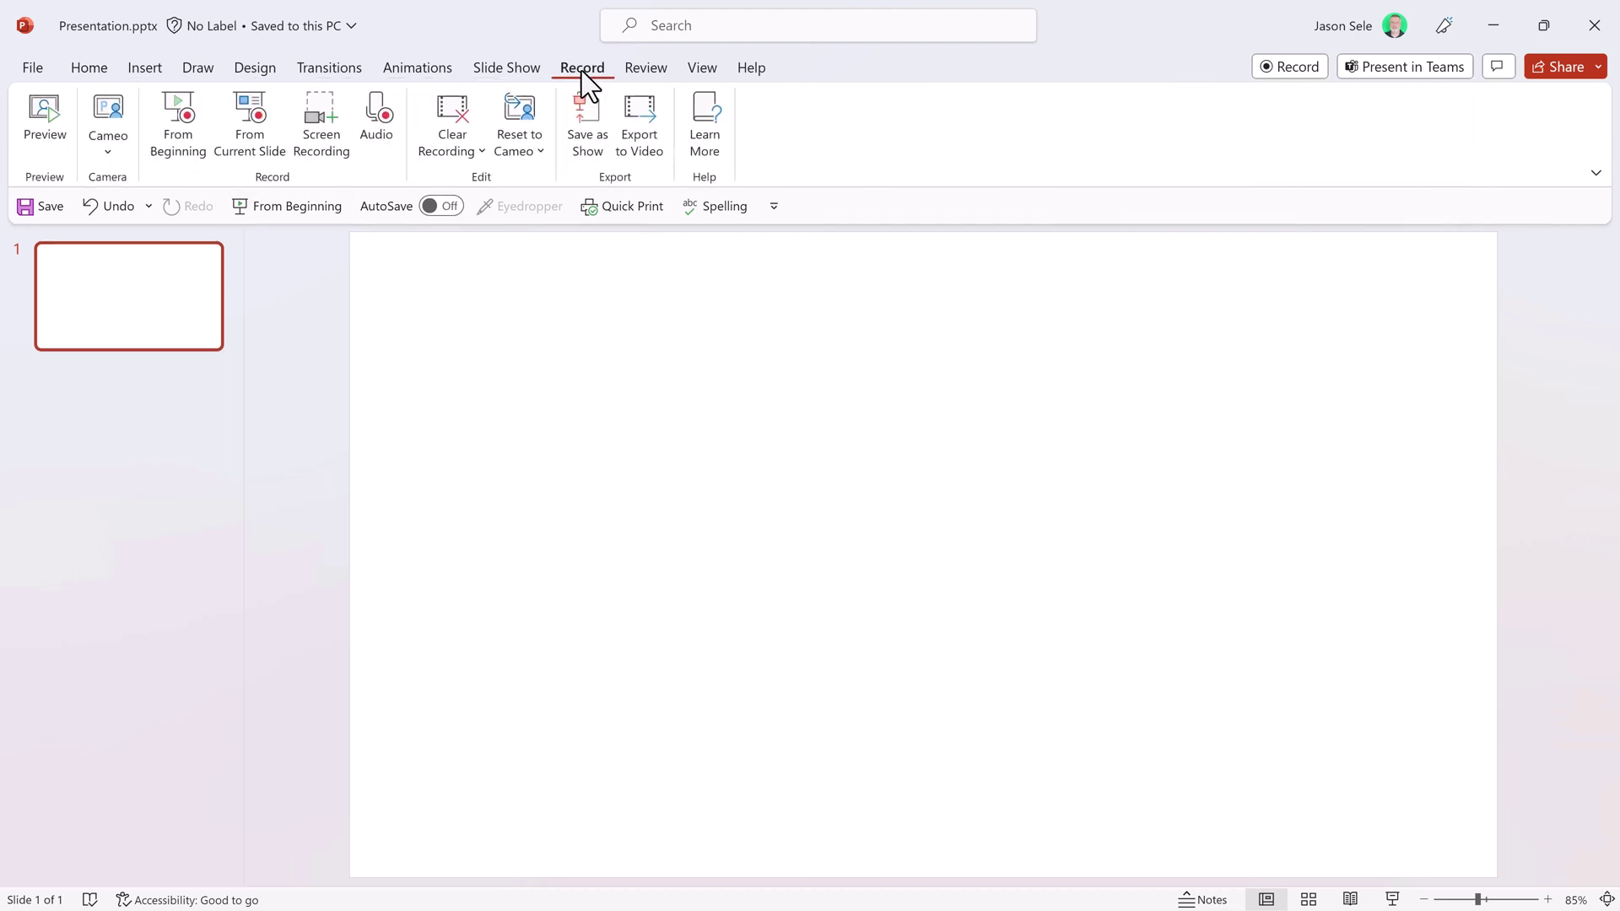
pyautogui.click(365, 127)
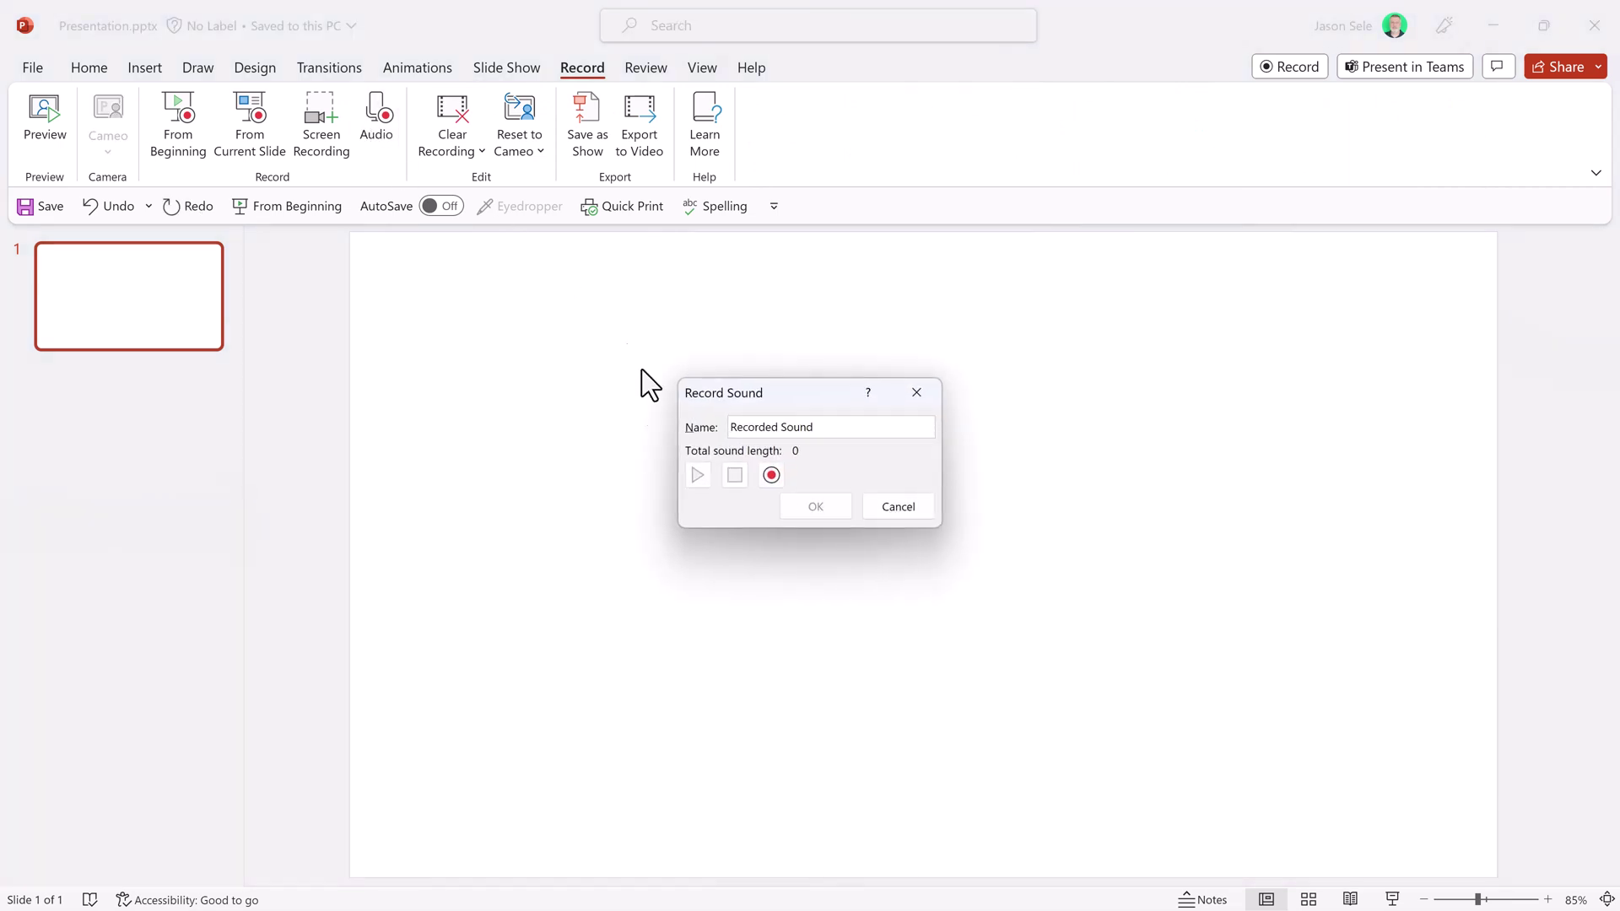
pyautogui.click(771, 475)
# - Insert the recorded clip, drag it to the slide's top-left corner, then play it back
pyautogui.click(815, 507)
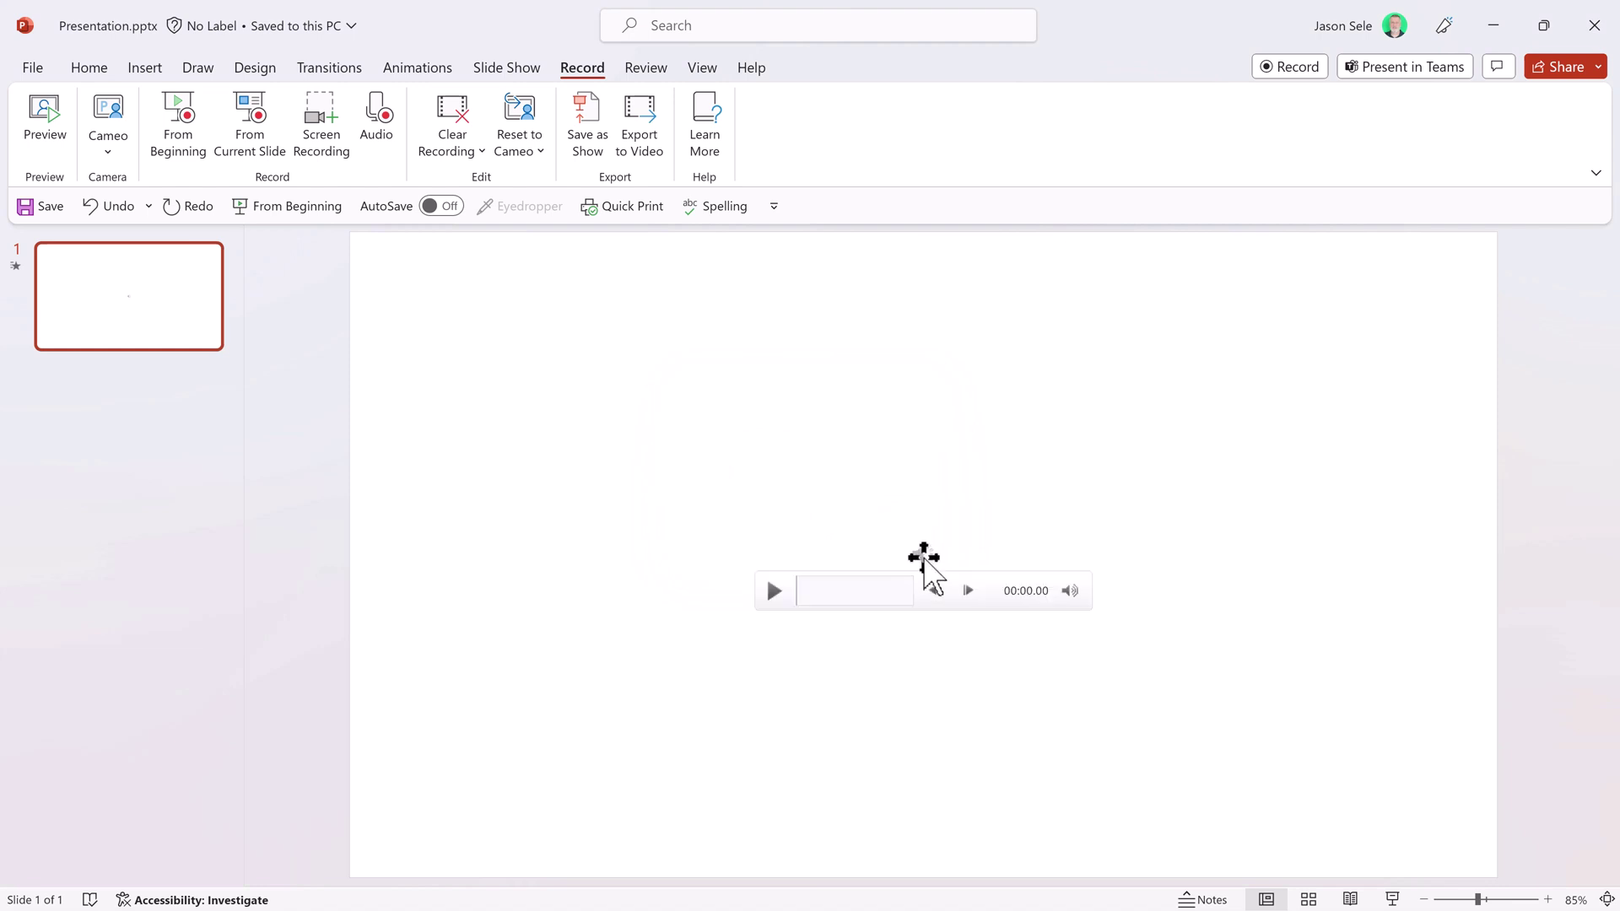
pyautogui.moveTo(924, 557); pyautogui.dragTo(411, 287)
pyautogui.click(454, 401)
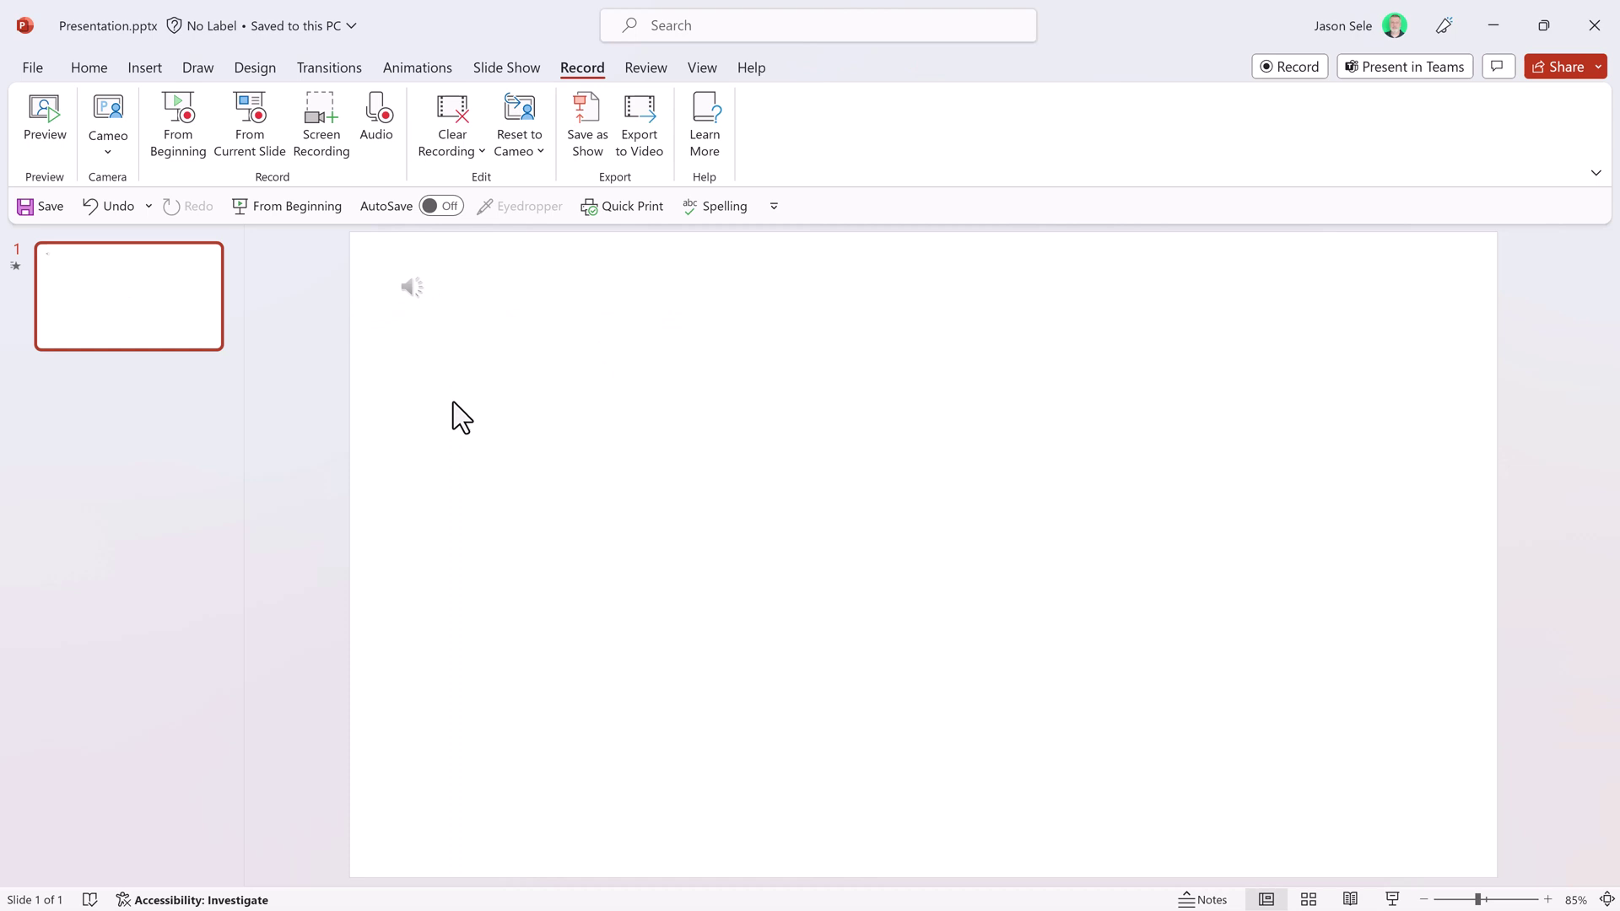
pyautogui.click(404, 289)
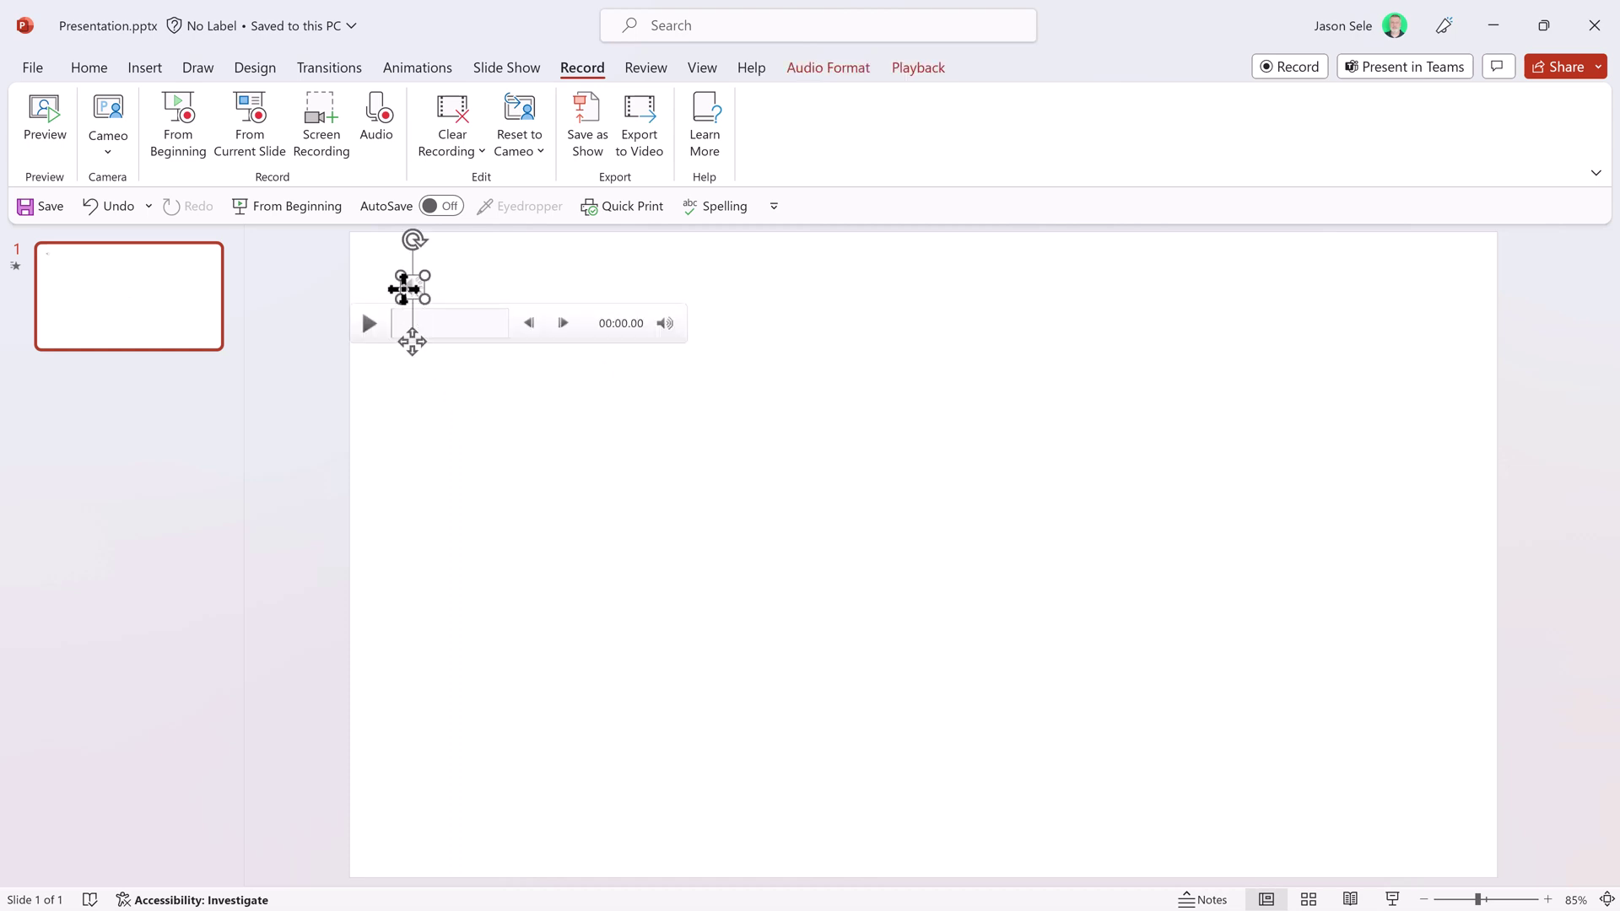
pyautogui.click(364, 325)
# - Attach Example VTT.vtt as the audio clip's captions and play the clip to check them
pyautogui.click(917, 73)
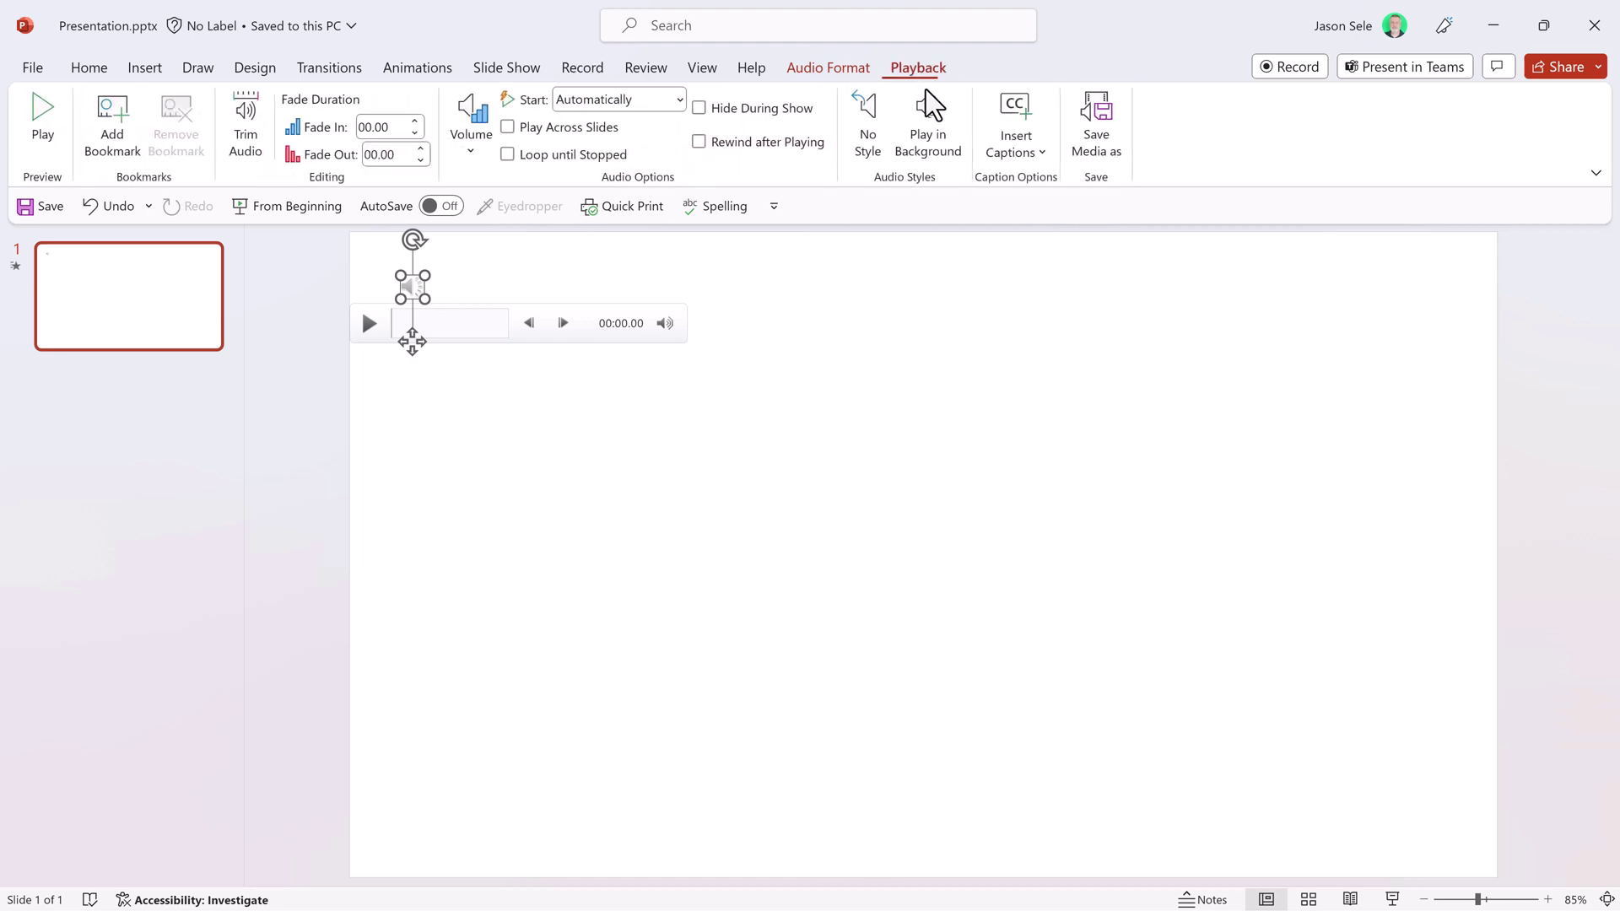
pyautogui.click(1029, 158)
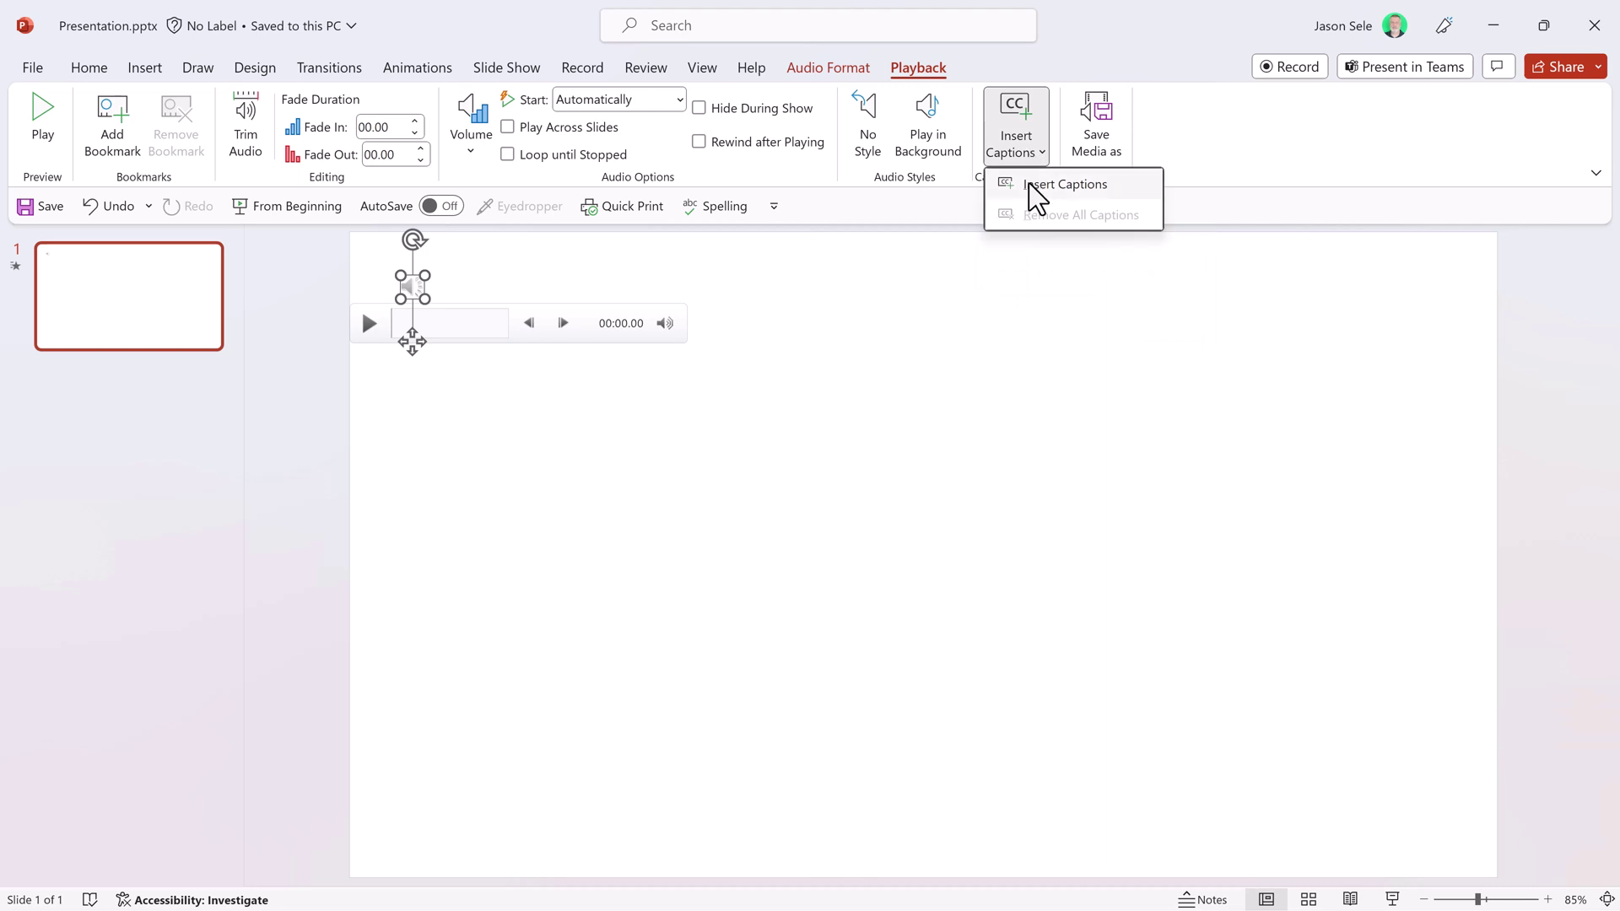
pyautogui.click(1029, 184)
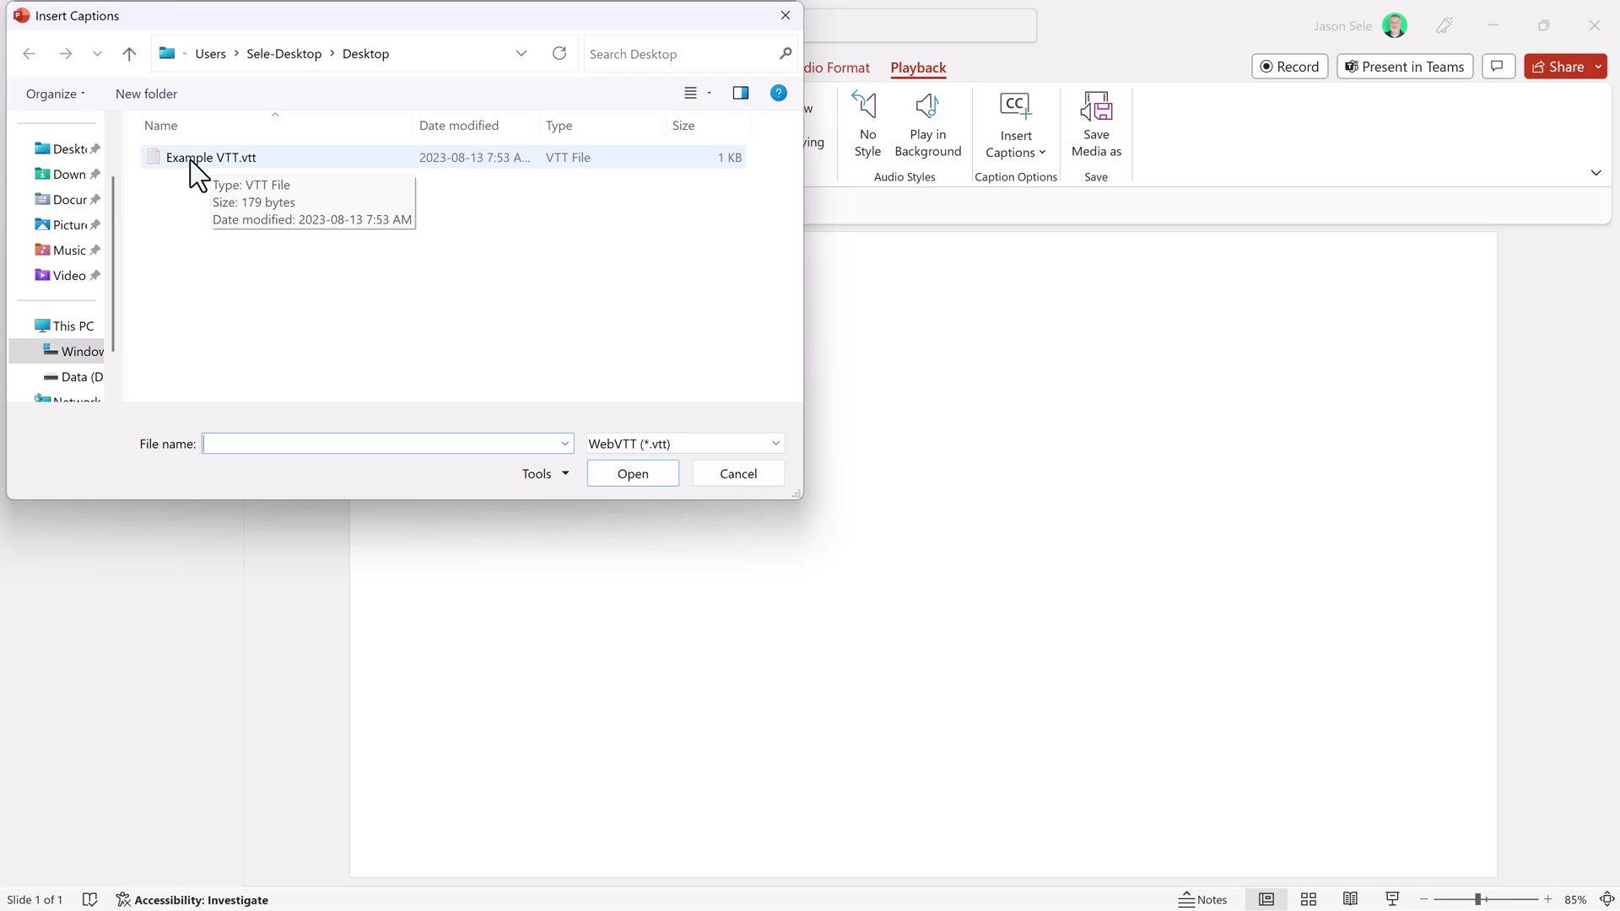
pyautogui.doubleClick(191, 161)
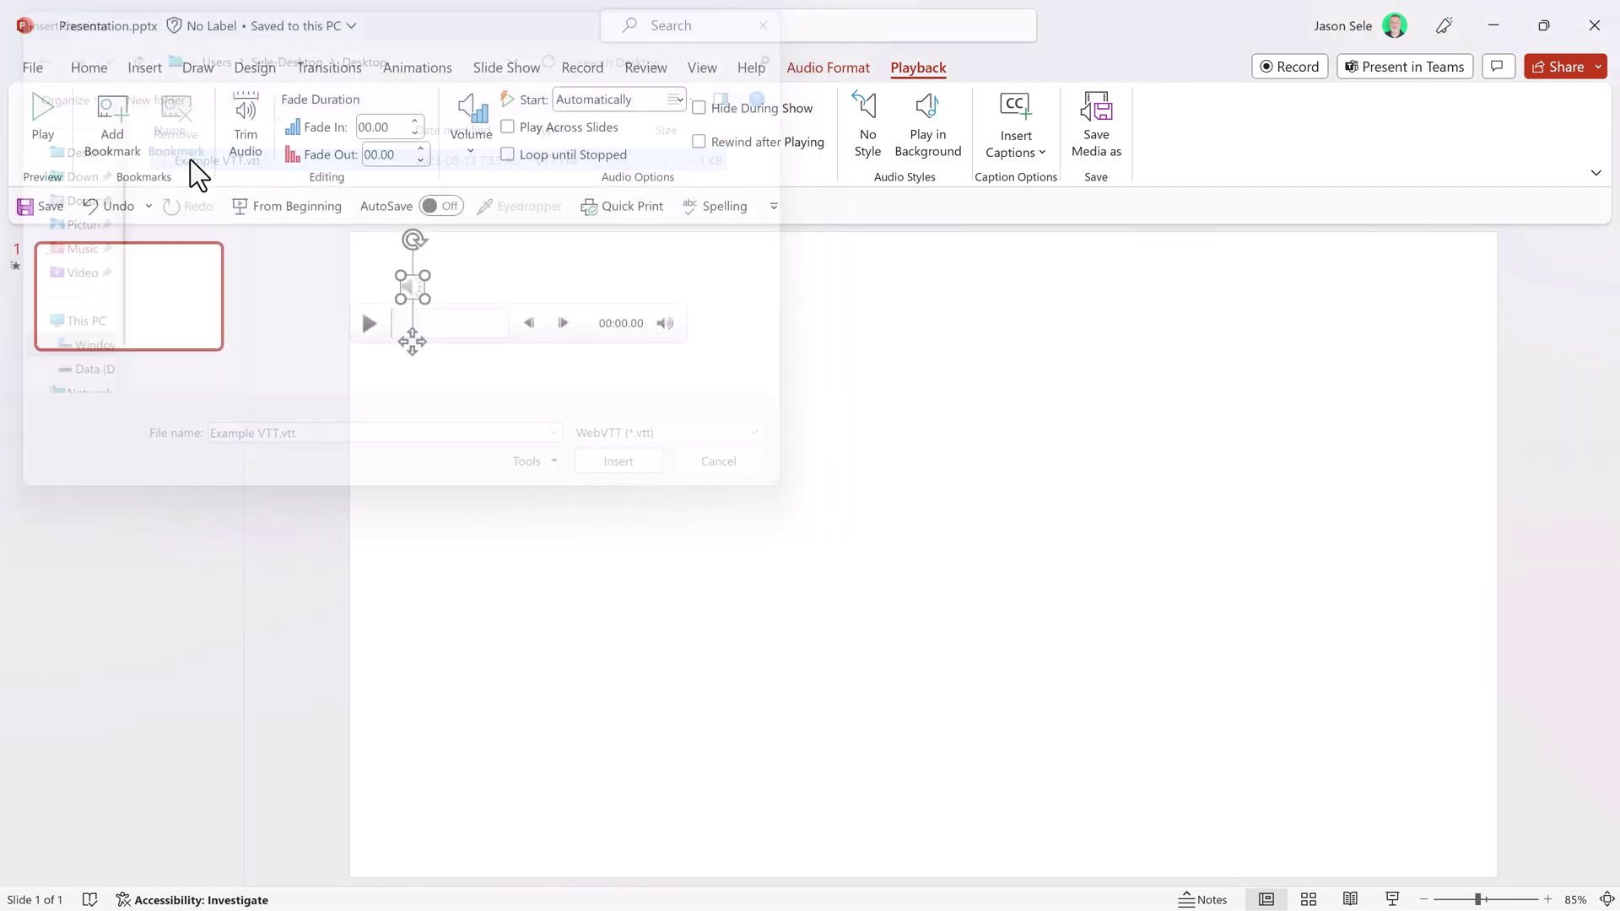
pyautogui.click(376, 327)
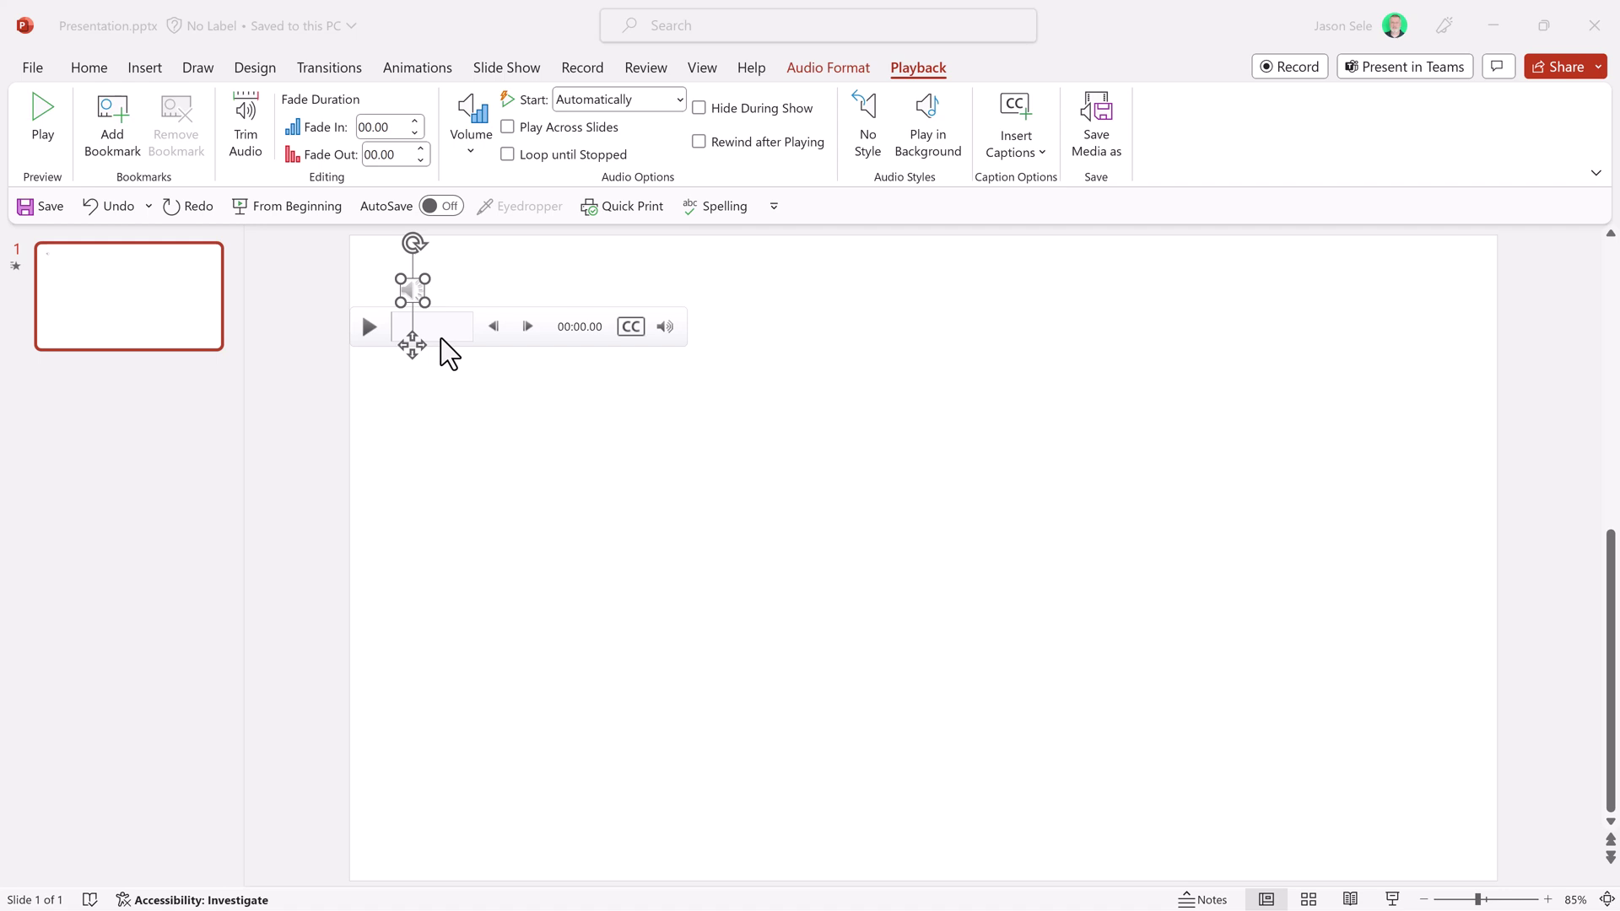
# - Insert the blue glass skyscraper photo from Stock Images
pyautogui.click(146, 71)
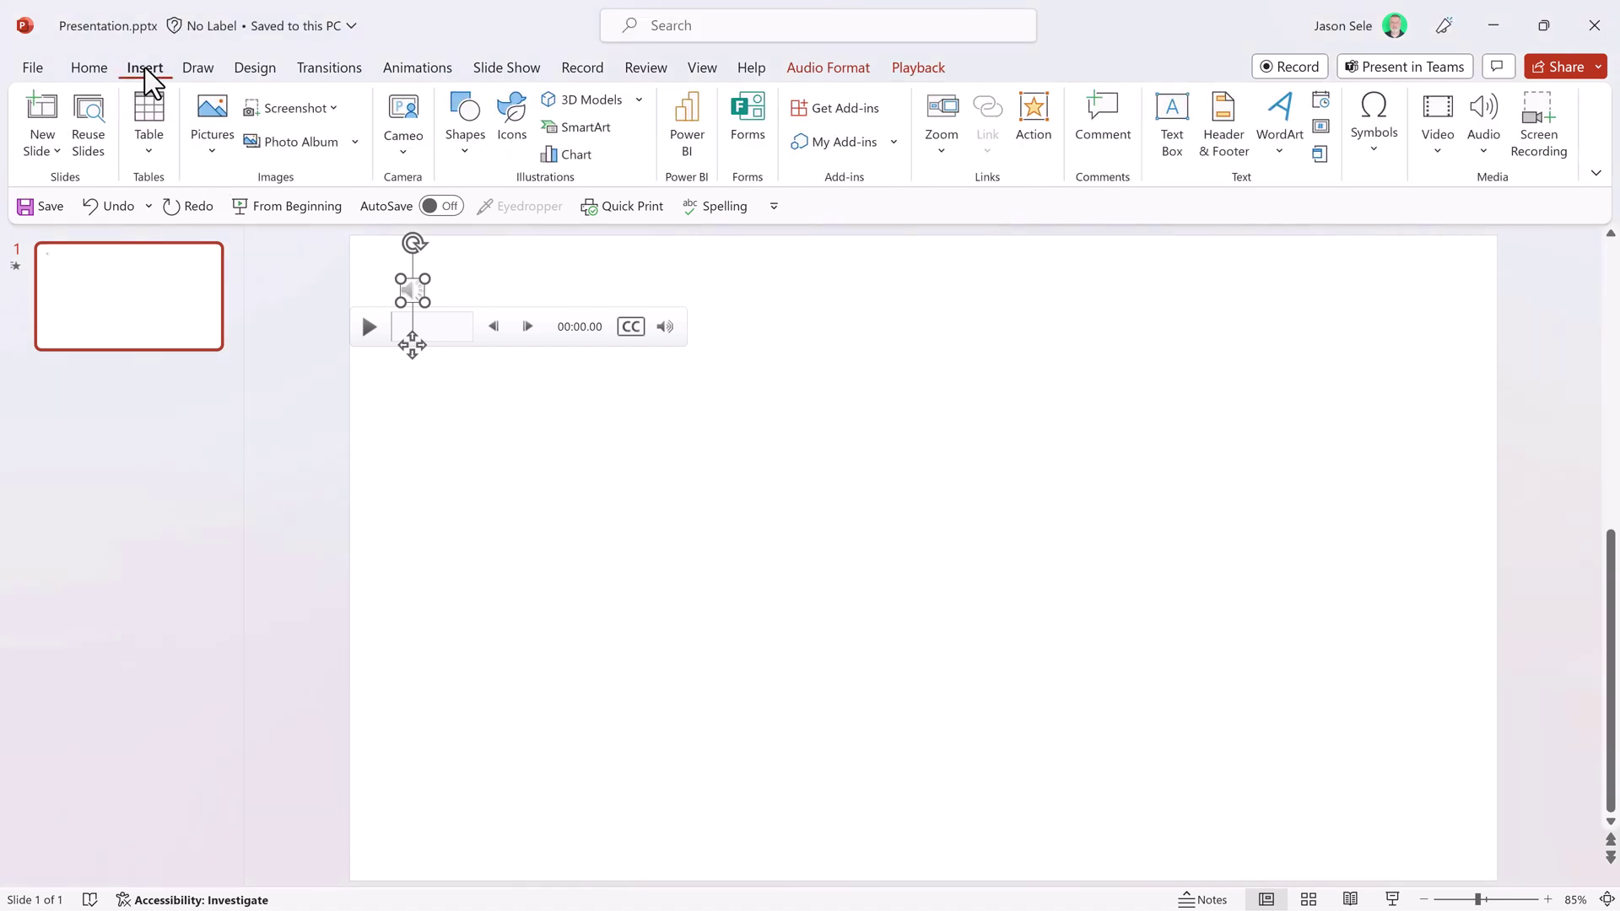
pyautogui.click(222, 165)
pyautogui.click(260, 296)
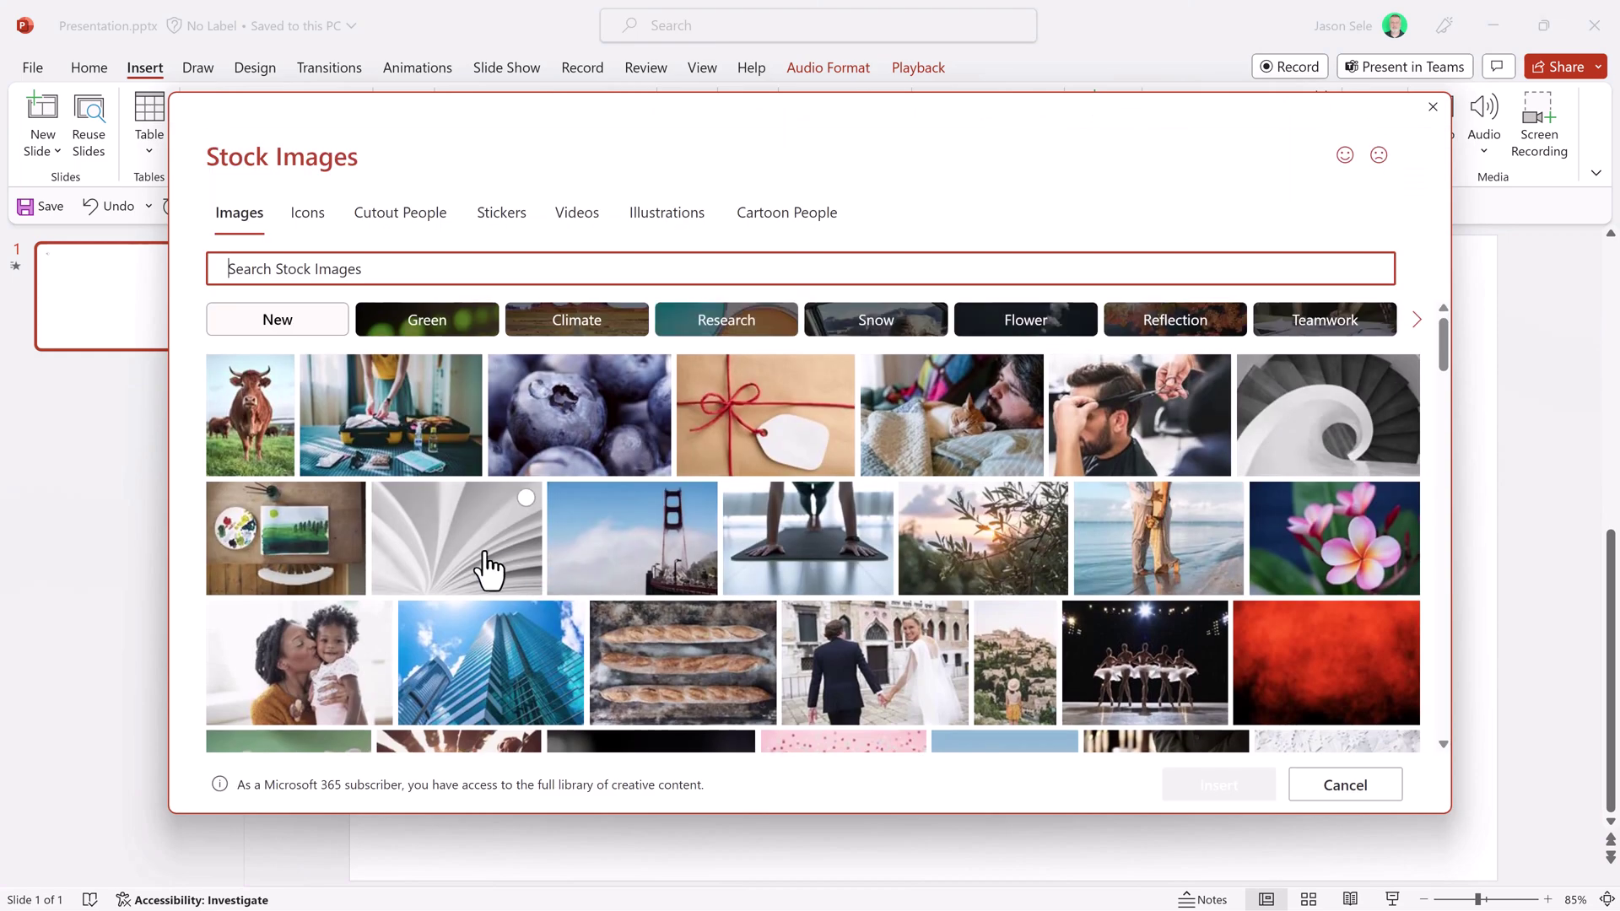
pyautogui.doubleClick(456, 658)
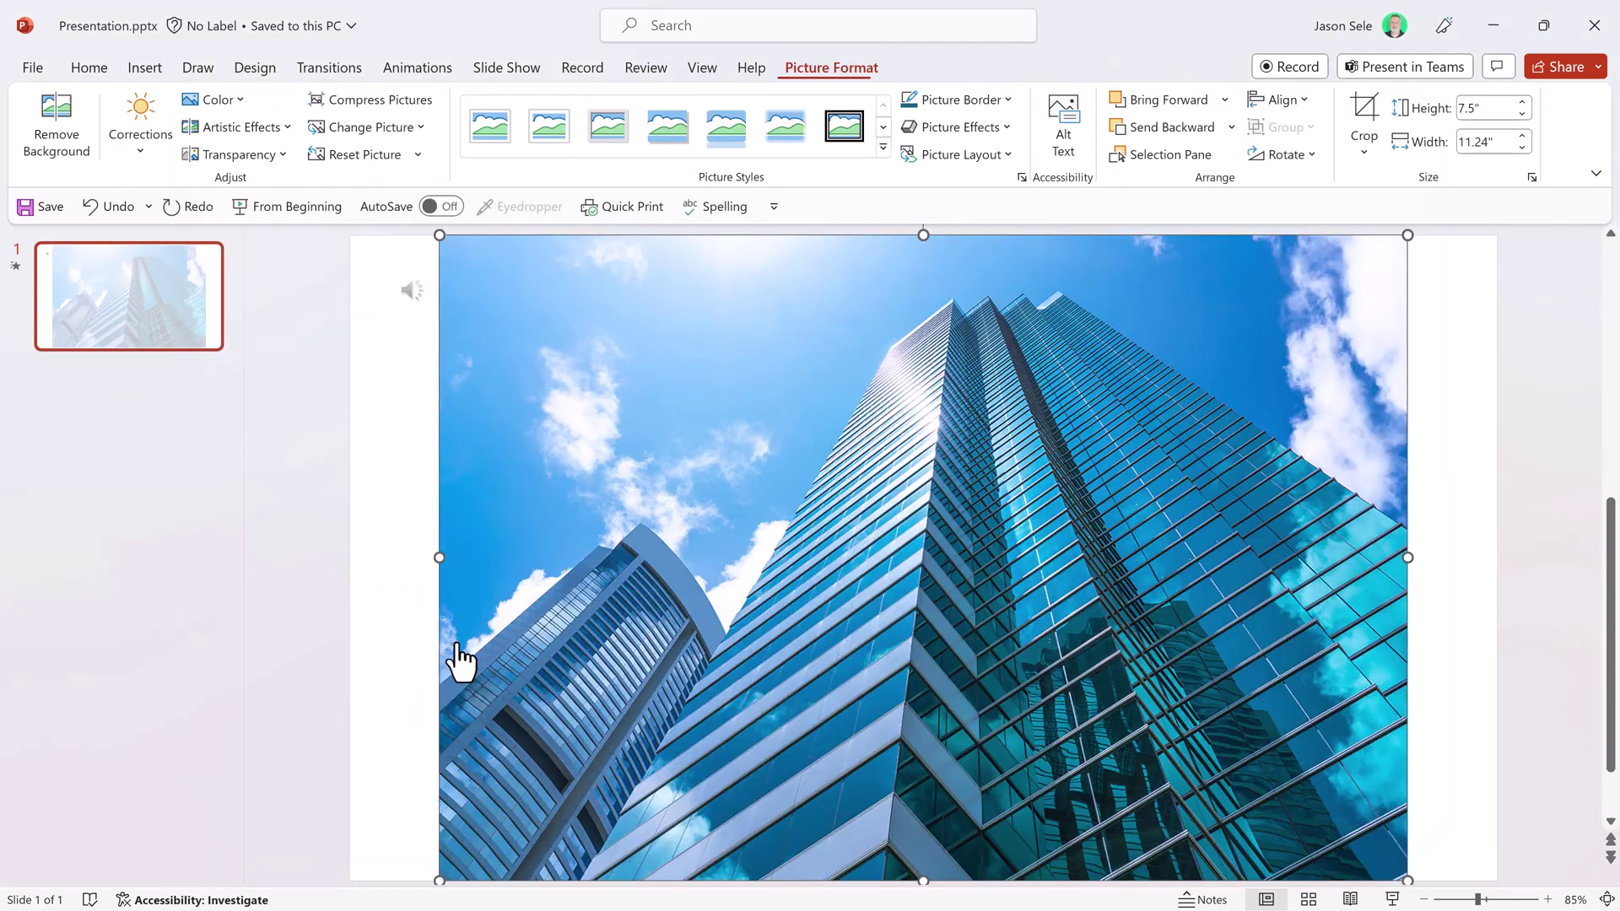
# - Stretch the photo to the slide's left and right edges and send it one layer backward
pyautogui.moveTo(427, 561); pyautogui.dragTo(350, 555)
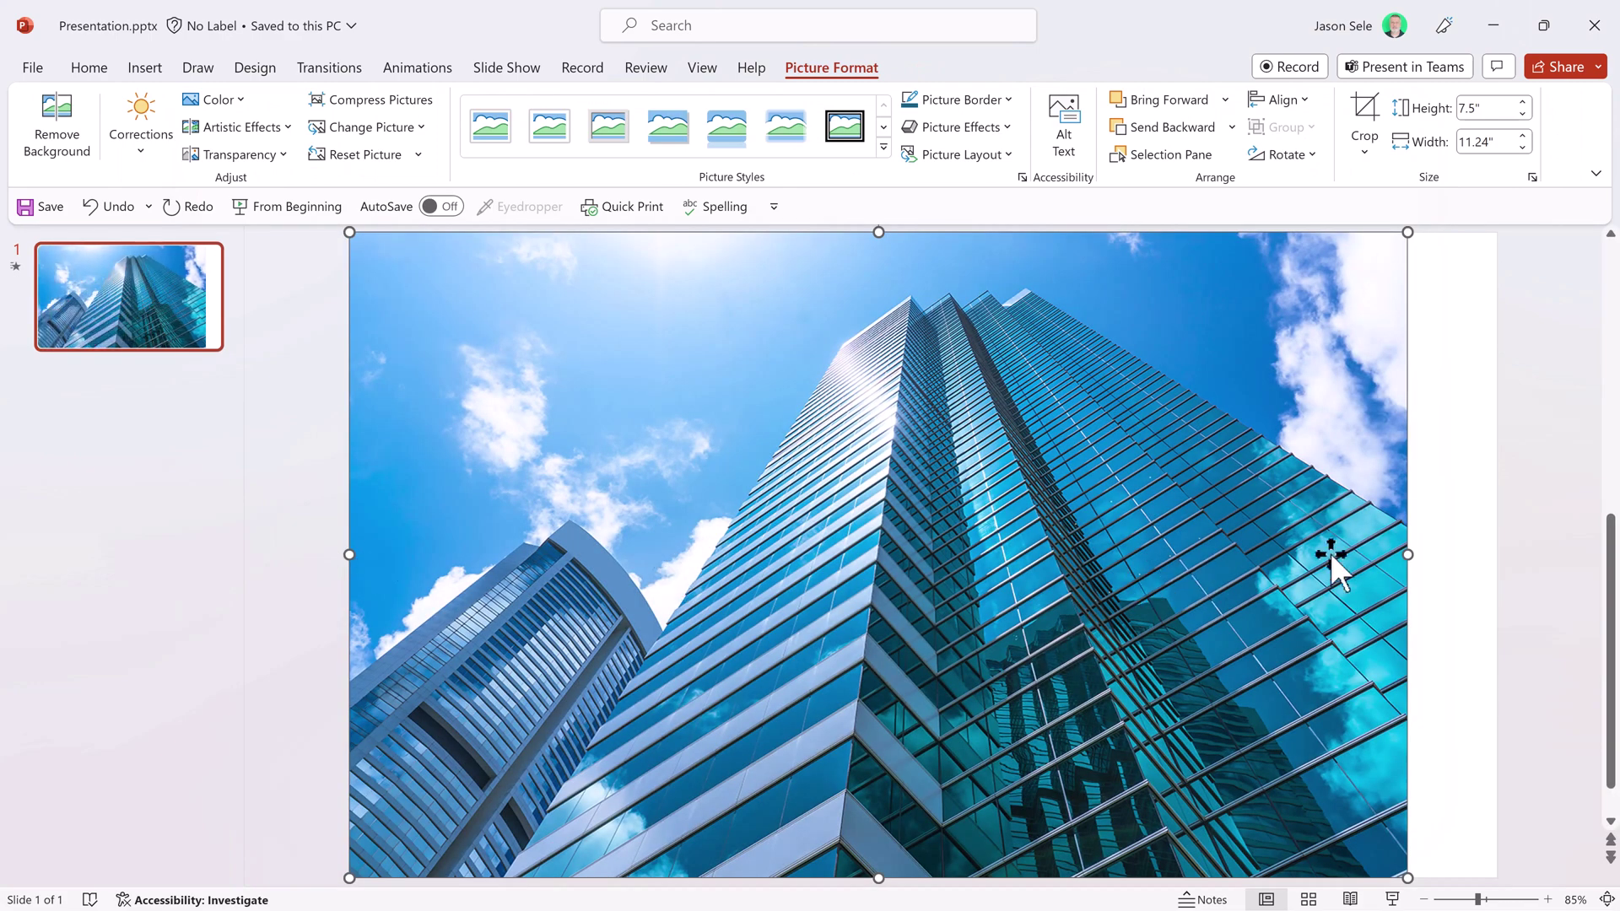
pyautogui.moveTo(1407, 554); pyautogui.dragTo(1497, 554)
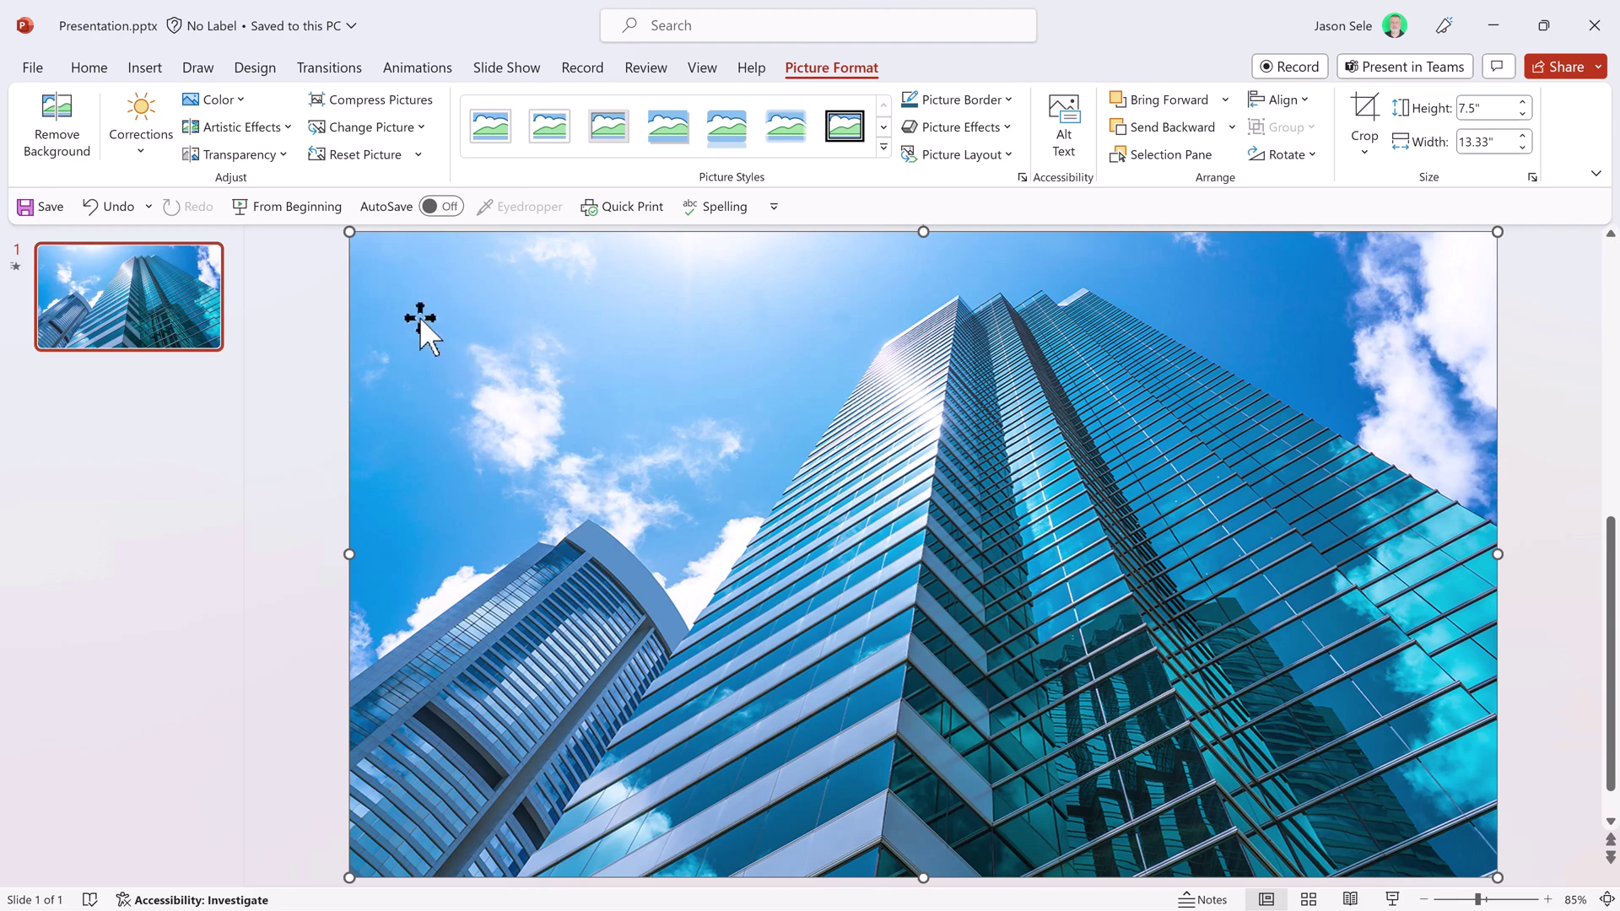
pyautogui.click(1177, 131)
pyautogui.moveTo(419, 293)
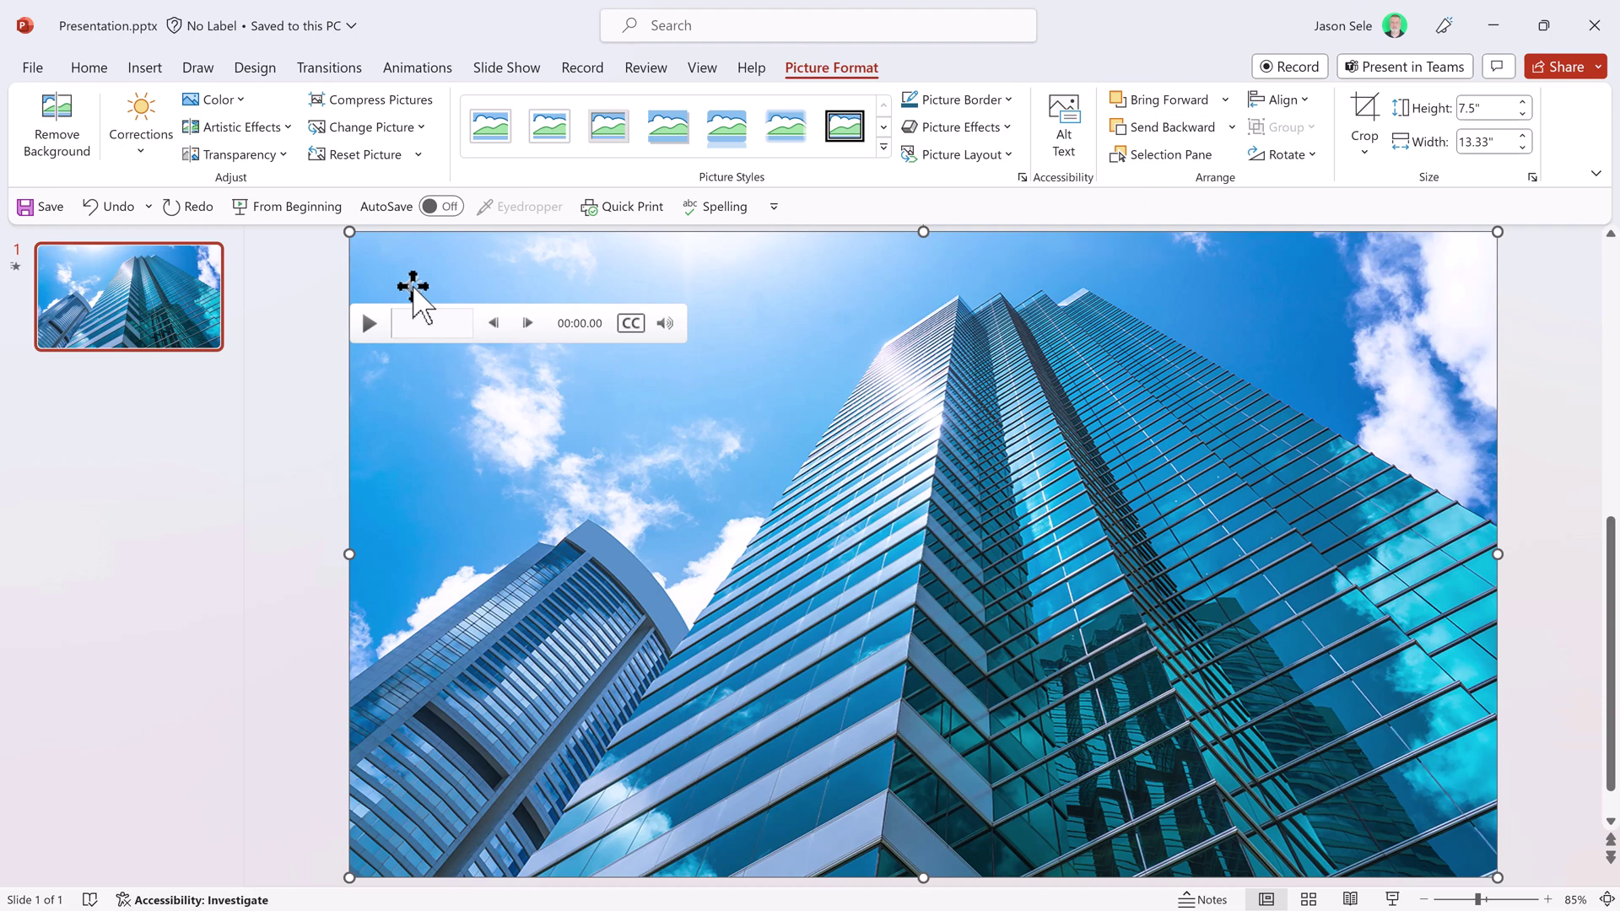
pyautogui.click(416, 291)
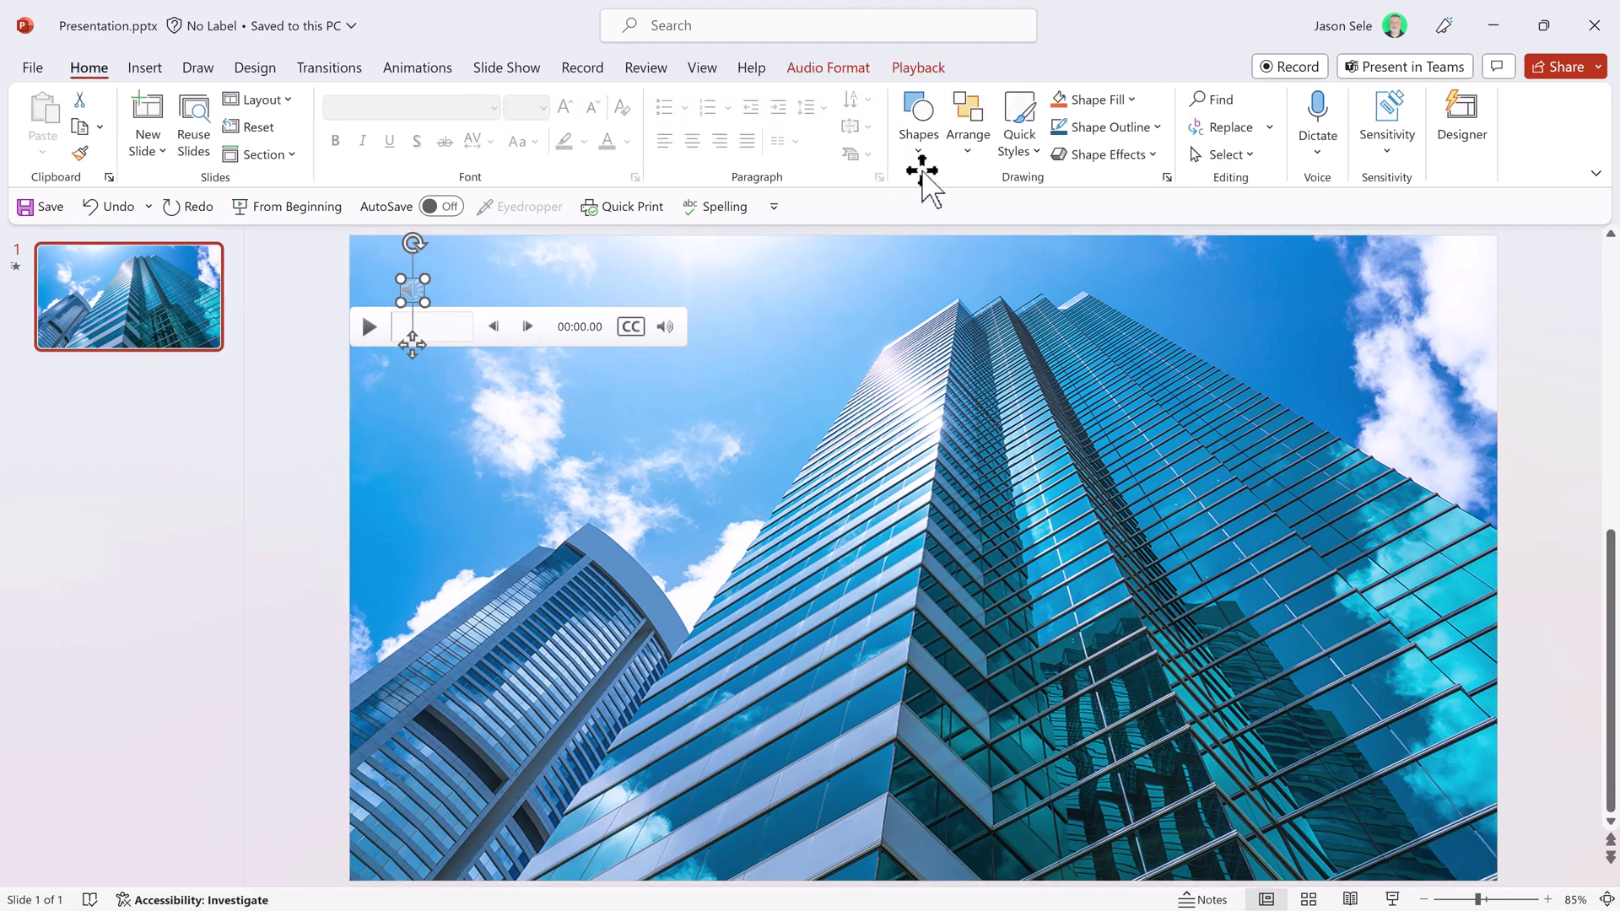
# - Apply Arrange > Send to Back to the selected audio clip
pyautogui.click(968, 139)
pyautogui.click(1031, 248)
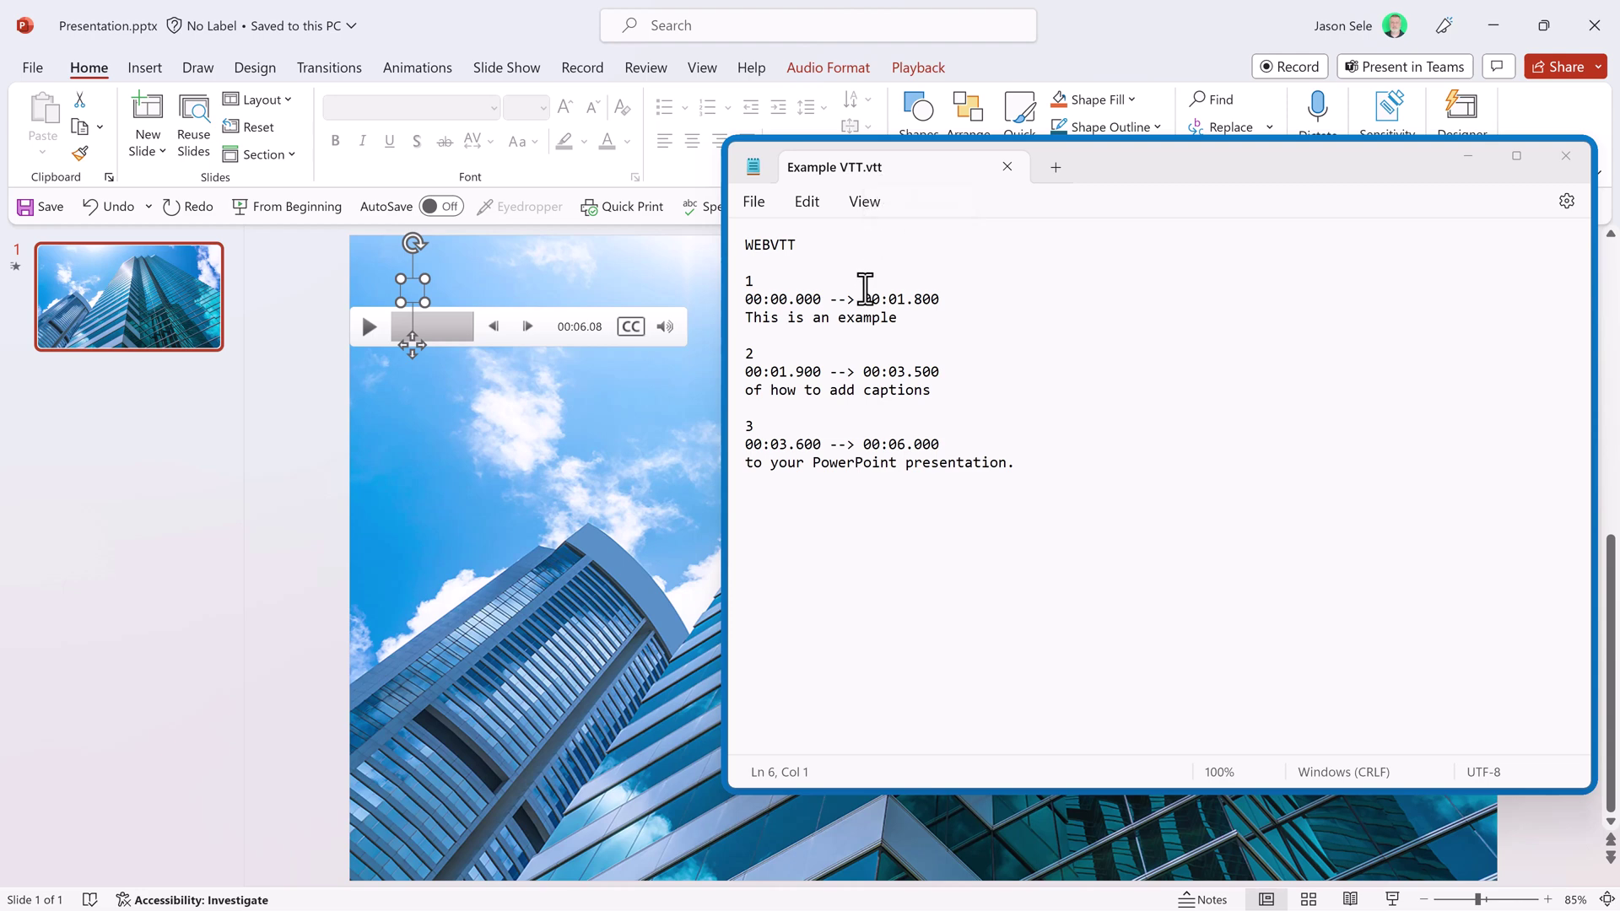
# - Select the WEBVTT header and move through the cue lines of Example VTT.vtt in Notepad
pyautogui.click(804, 244)
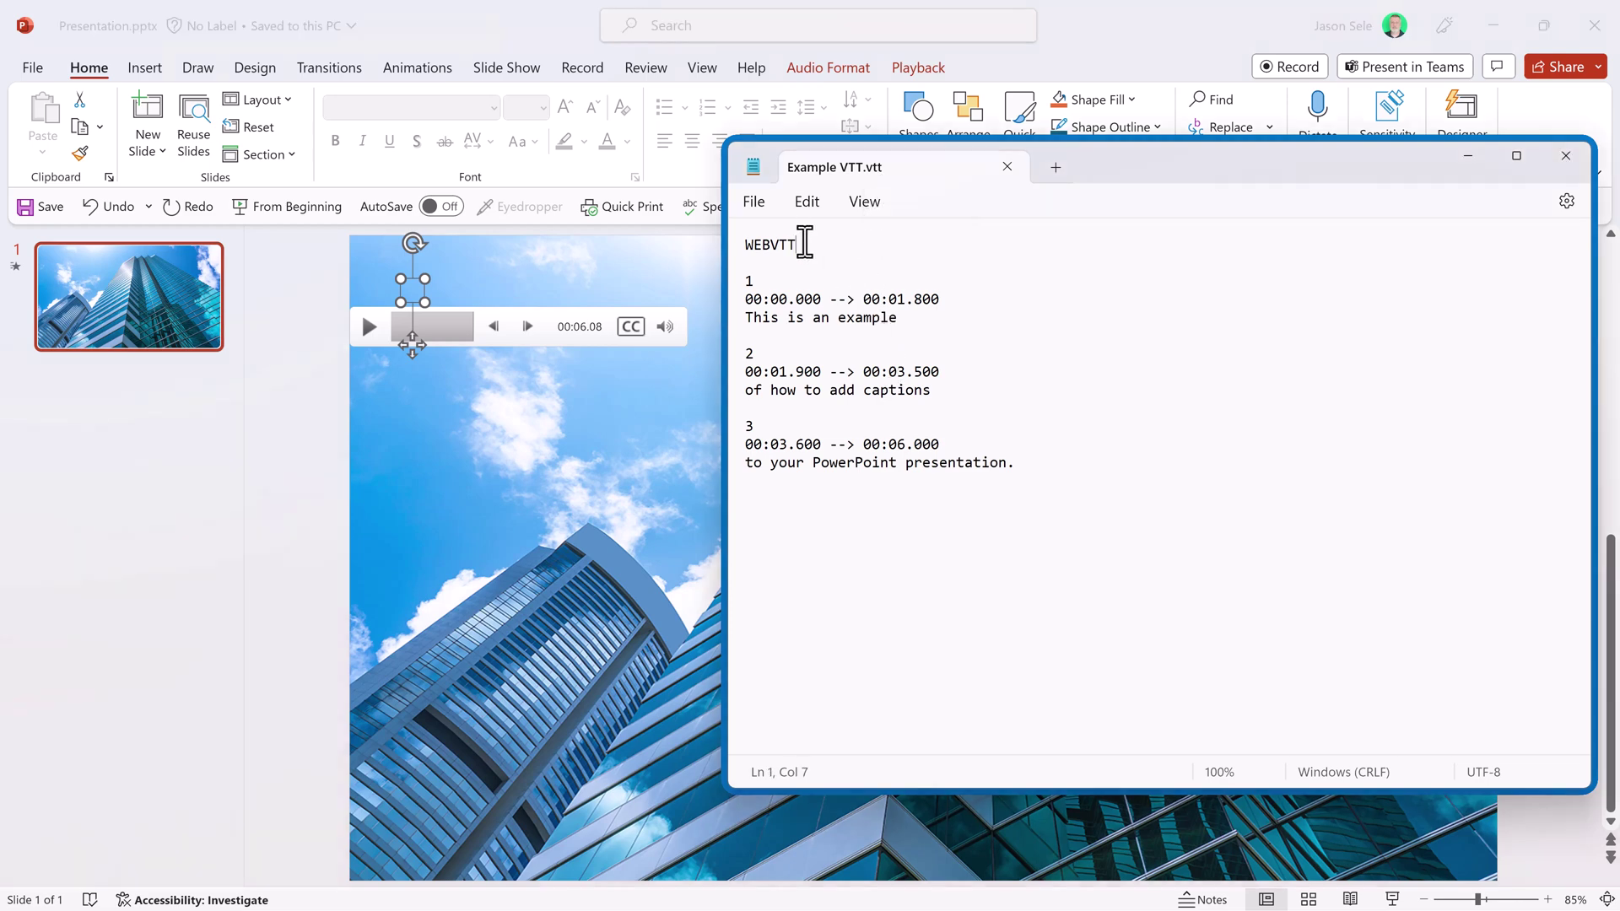
pyautogui.moveTo(804, 244); pyautogui.dragTo(744, 244)
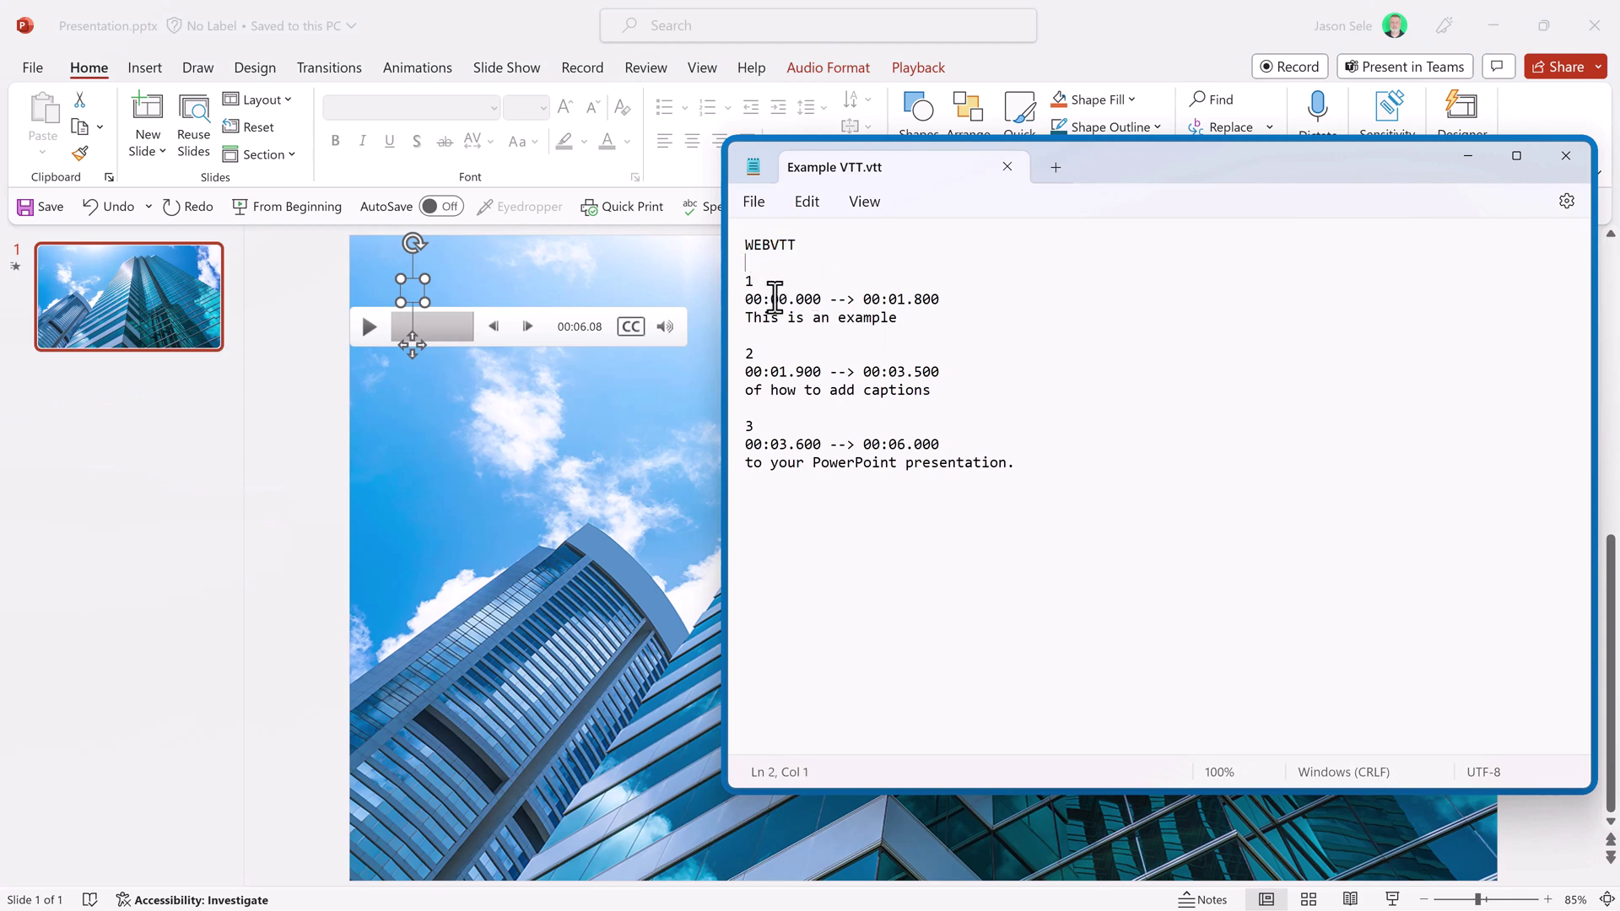
pyautogui.click(761, 408)
pyautogui.click(767, 483)
# - Play the audio to preview the captions, then save Example VTT.vtt in Notepad
pyautogui.click(368, 325)
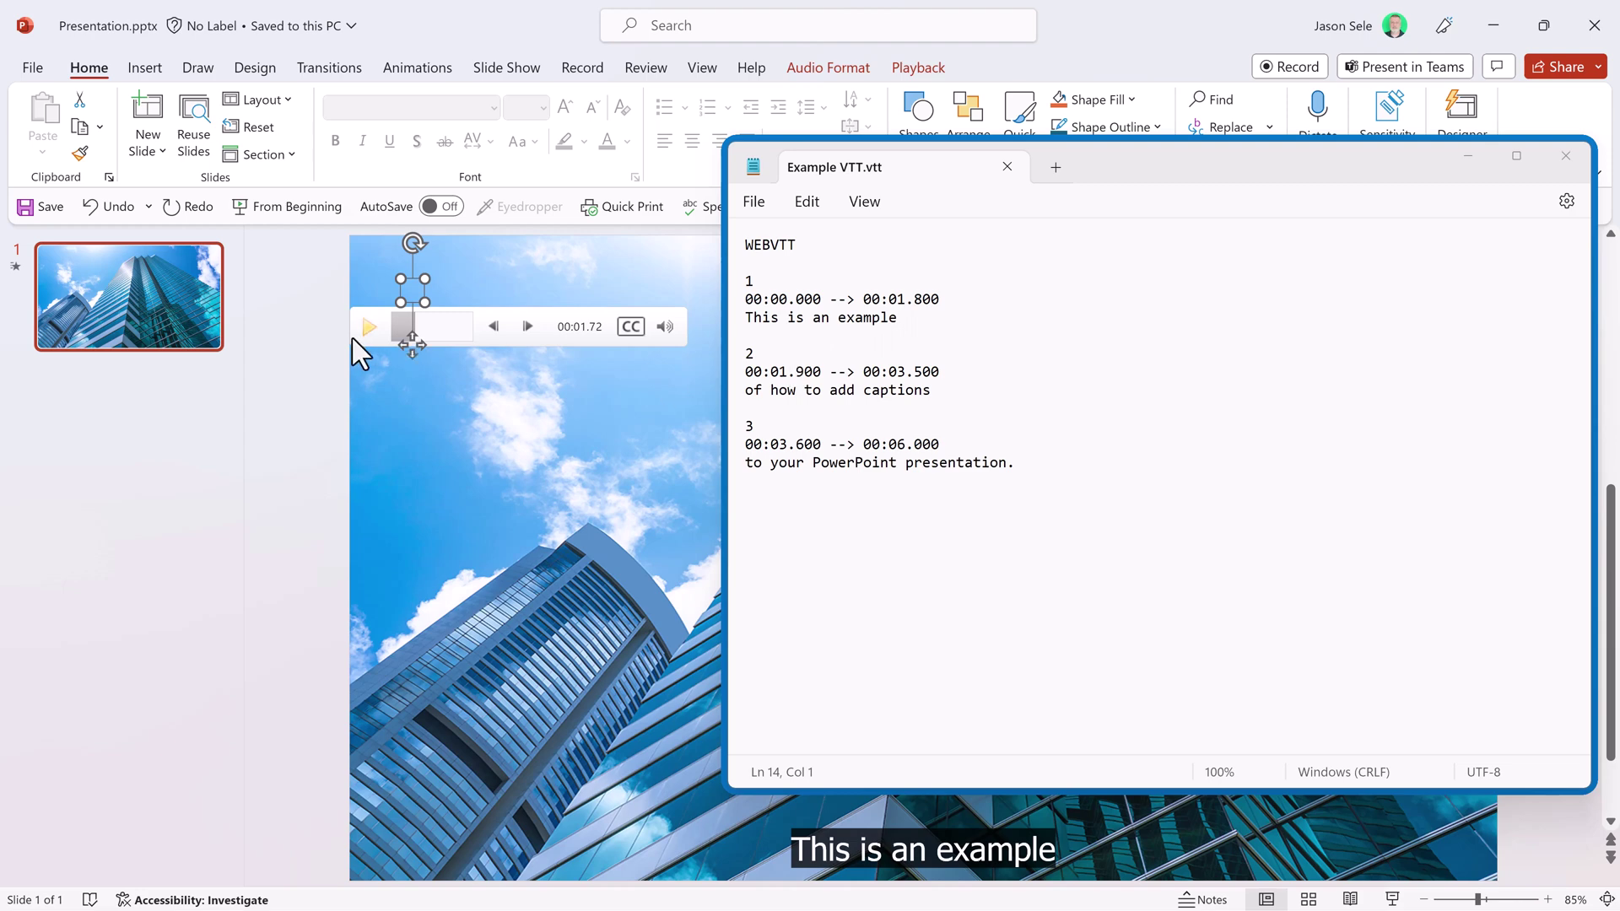
pyautogui.click(370, 327)
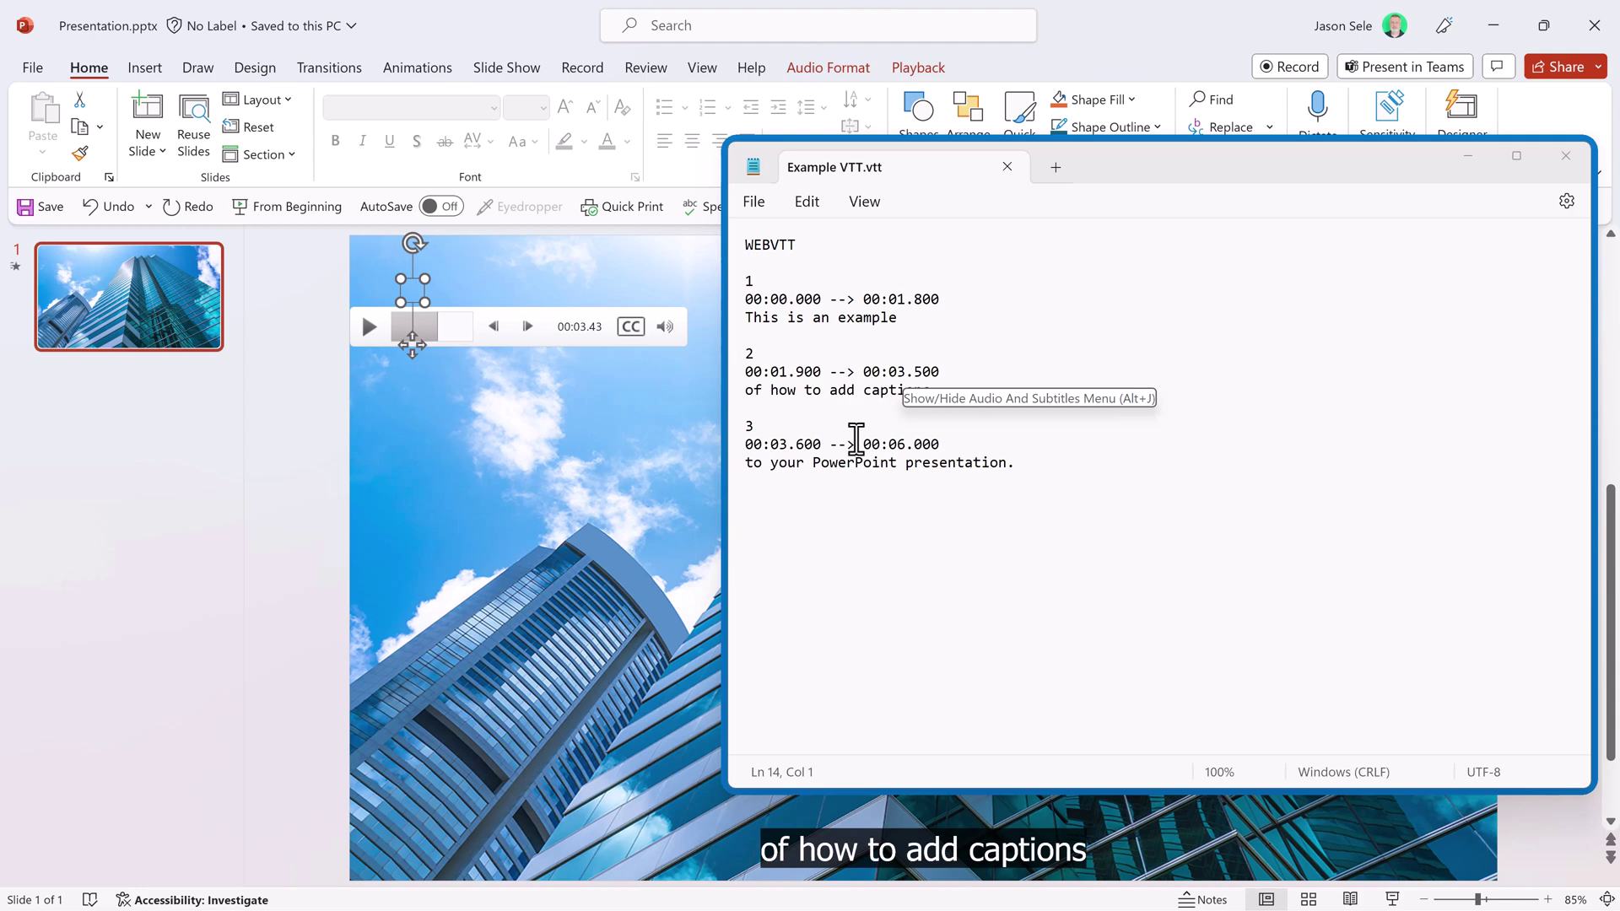
pyautogui.click(757, 207)
pyautogui.click(766, 344)
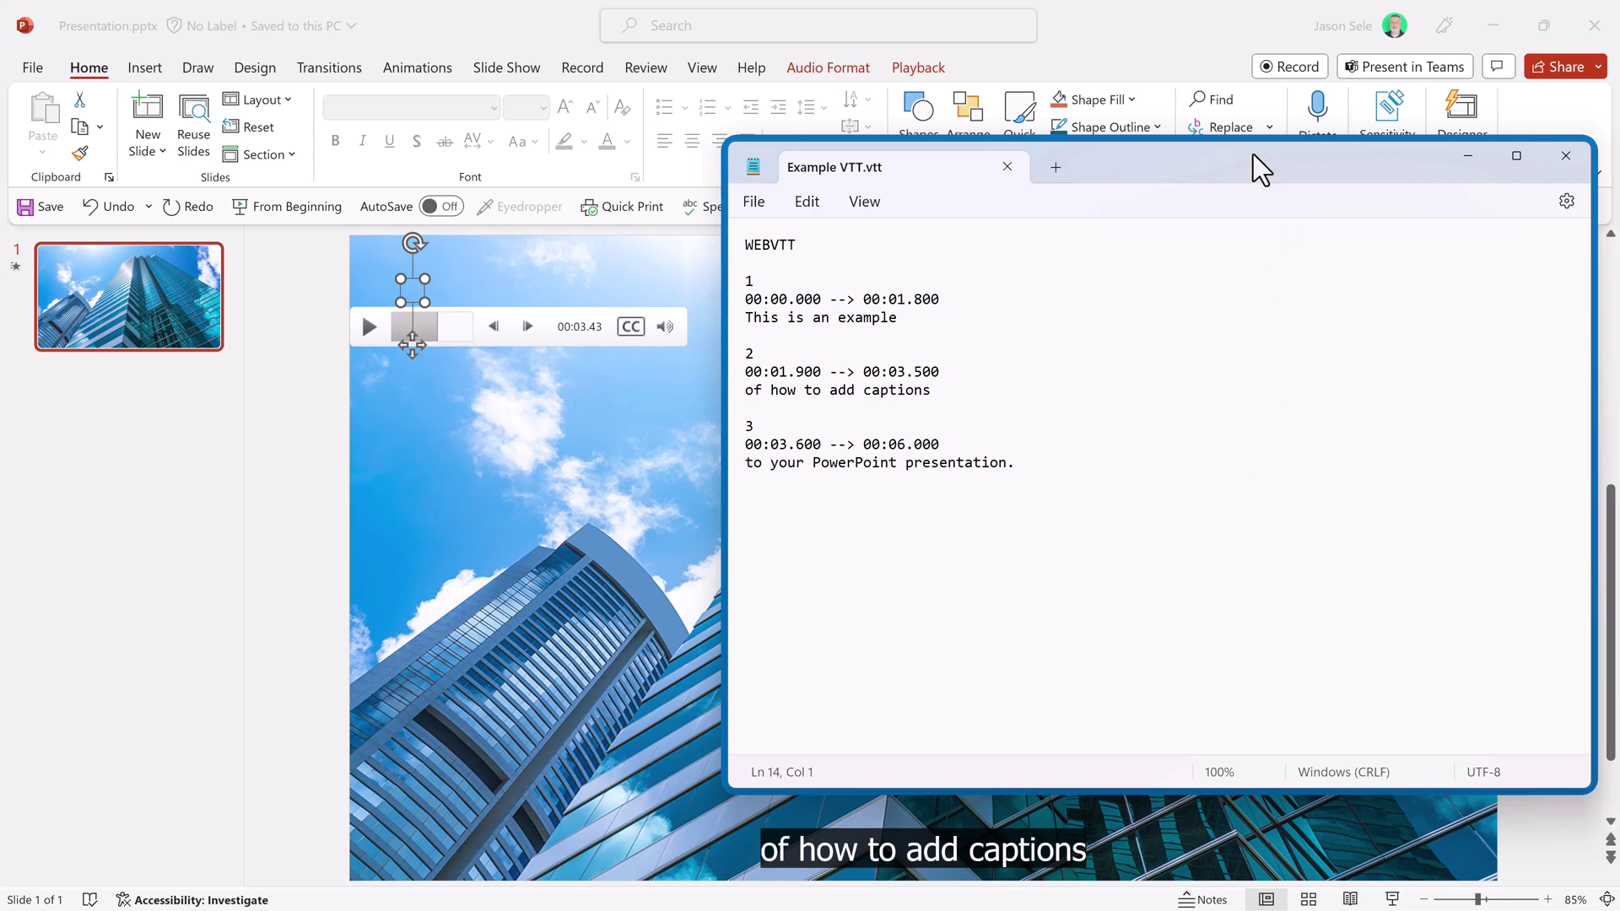
pyautogui.click(368, 381)
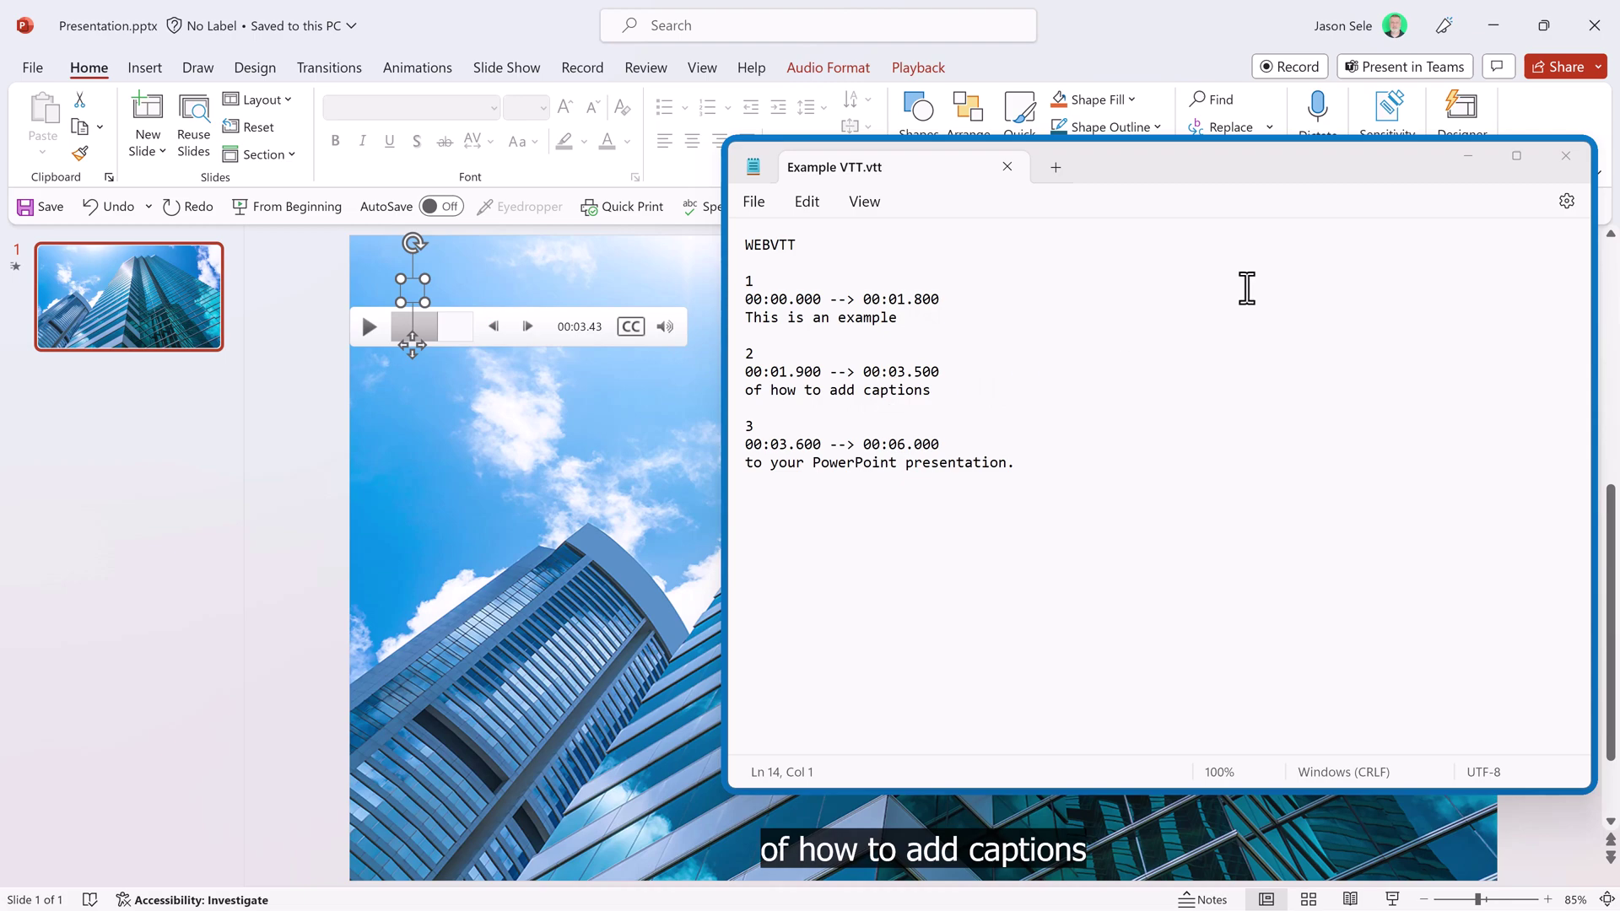
# - Show Example VTT - French.vtt in Notepad and select its language:FR header line
pyautogui.click(1468, 161)
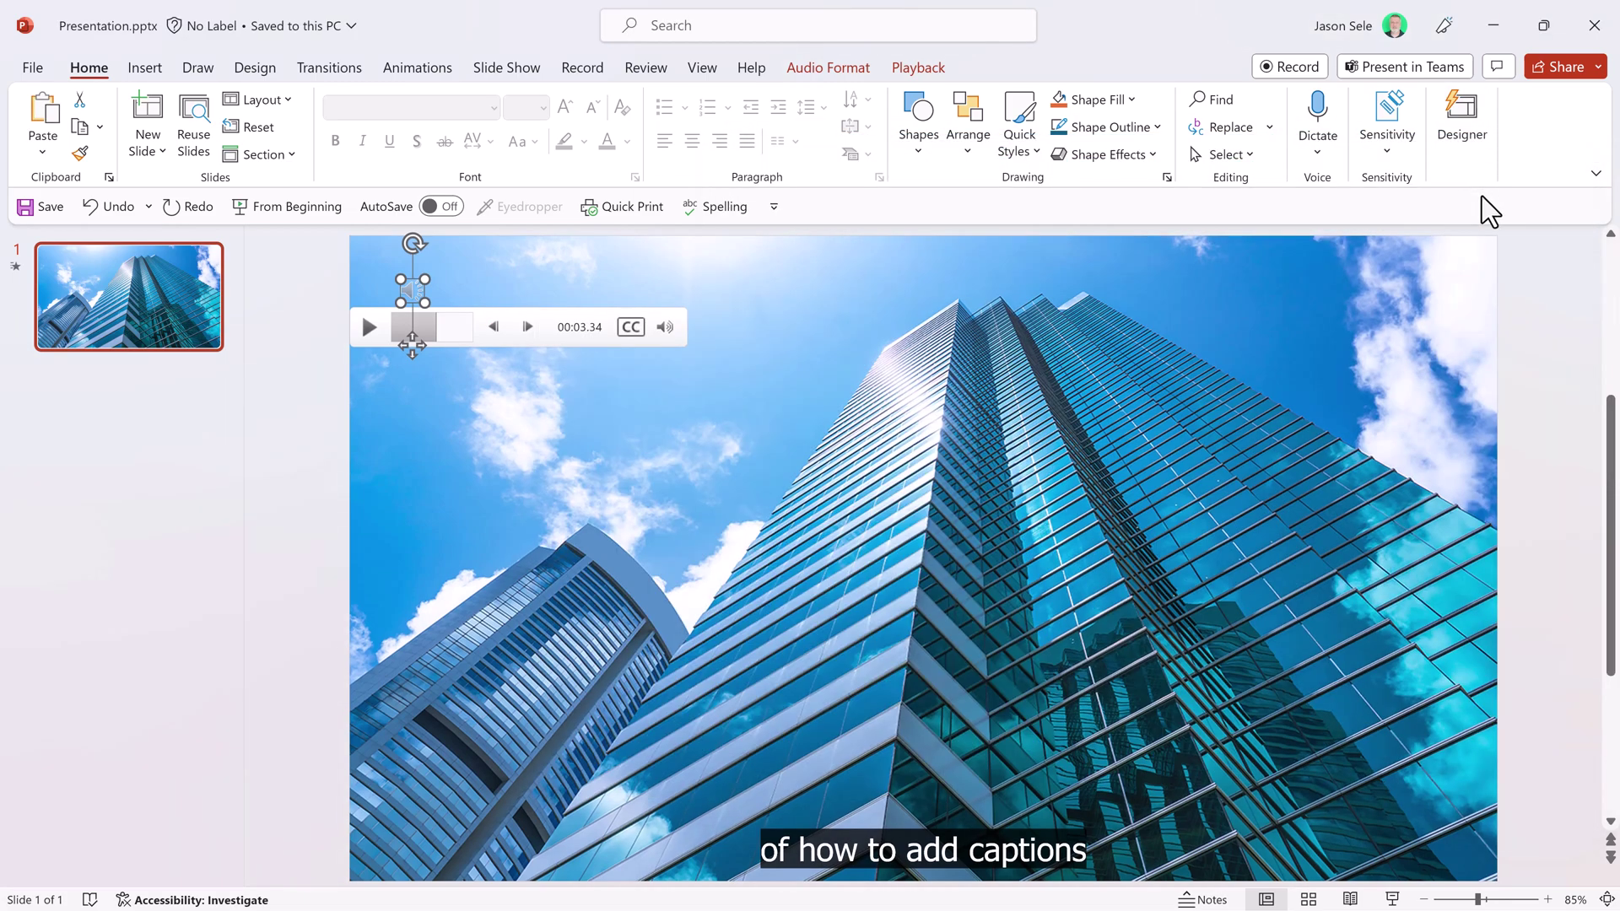
pyautogui.hotkey('alt', 'Tab')
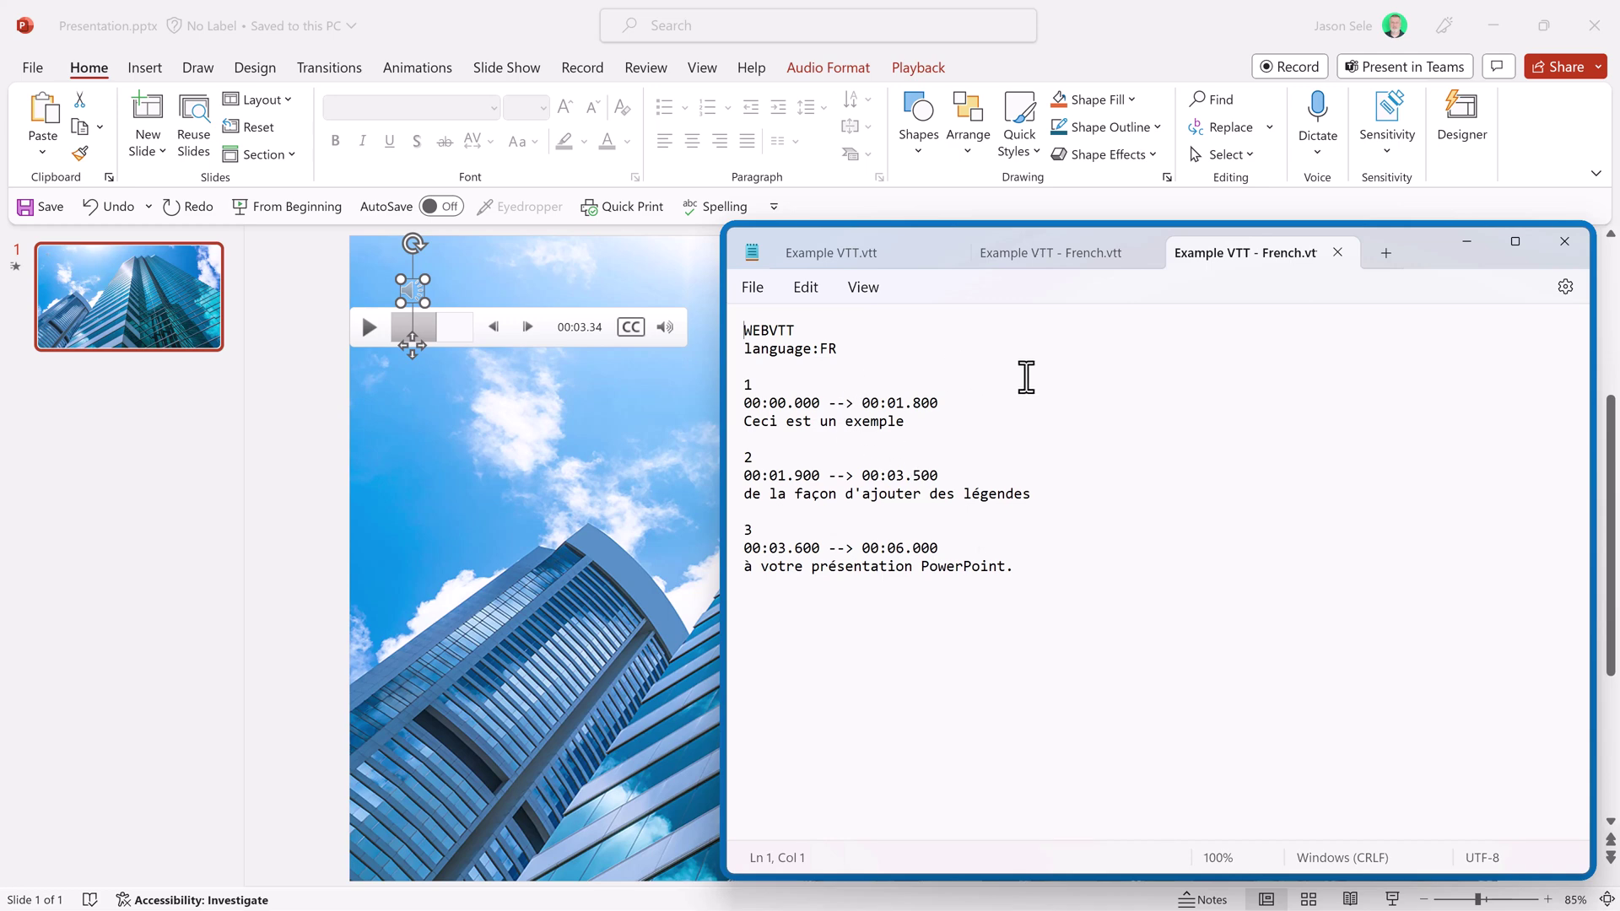
pyautogui.moveTo(841, 350); pyautogui.dragTo(742, 352)
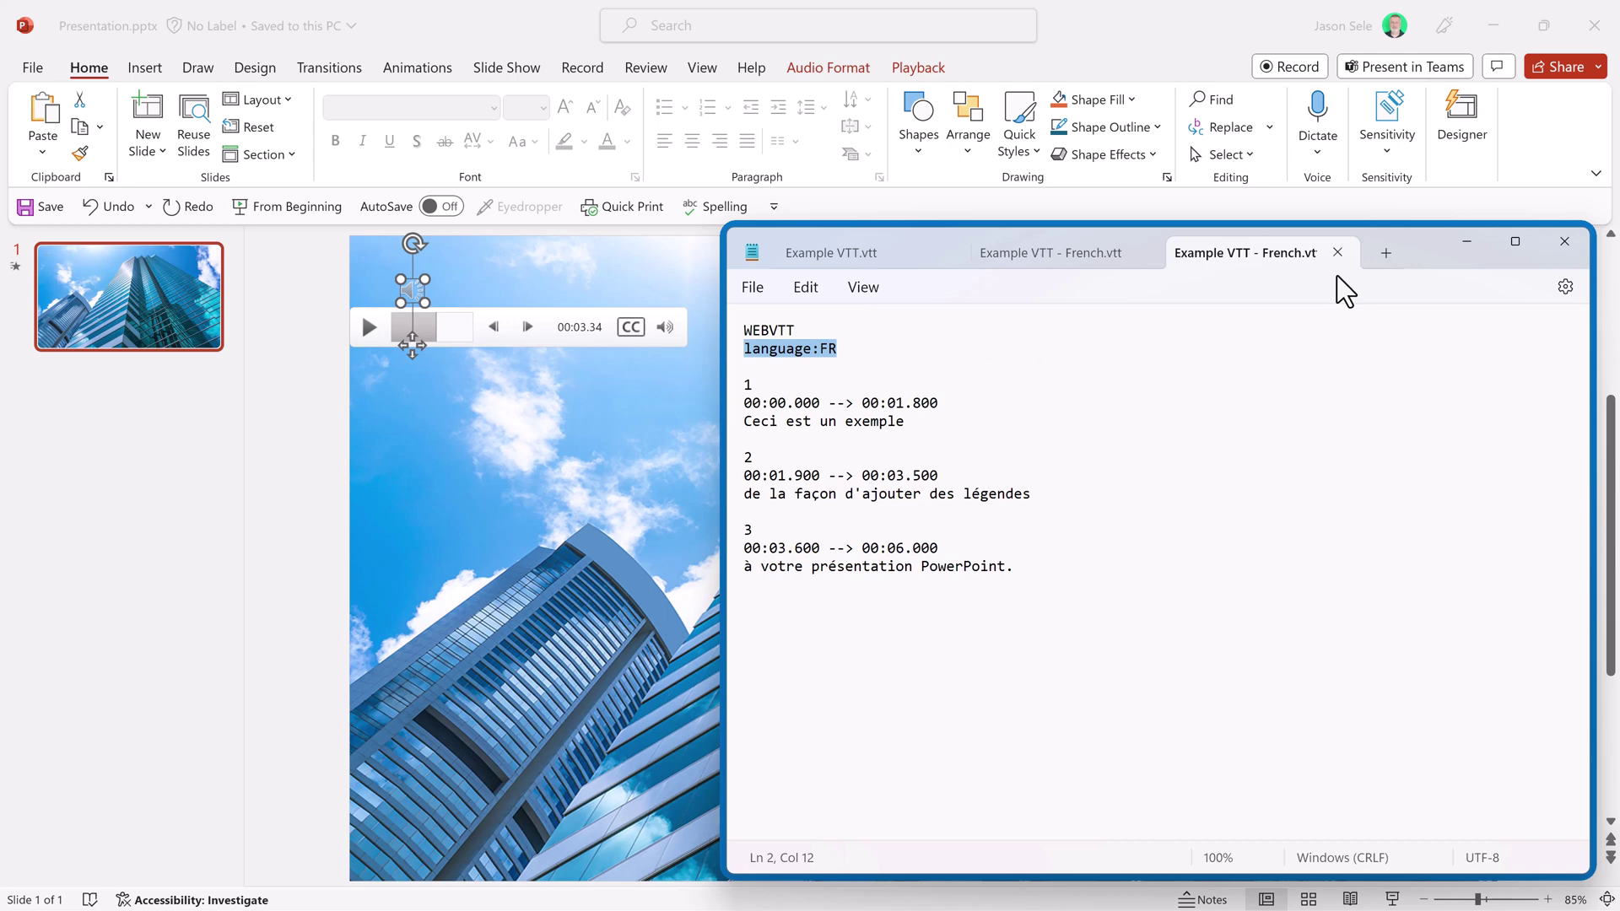
pyautogui.click(1465, 244)
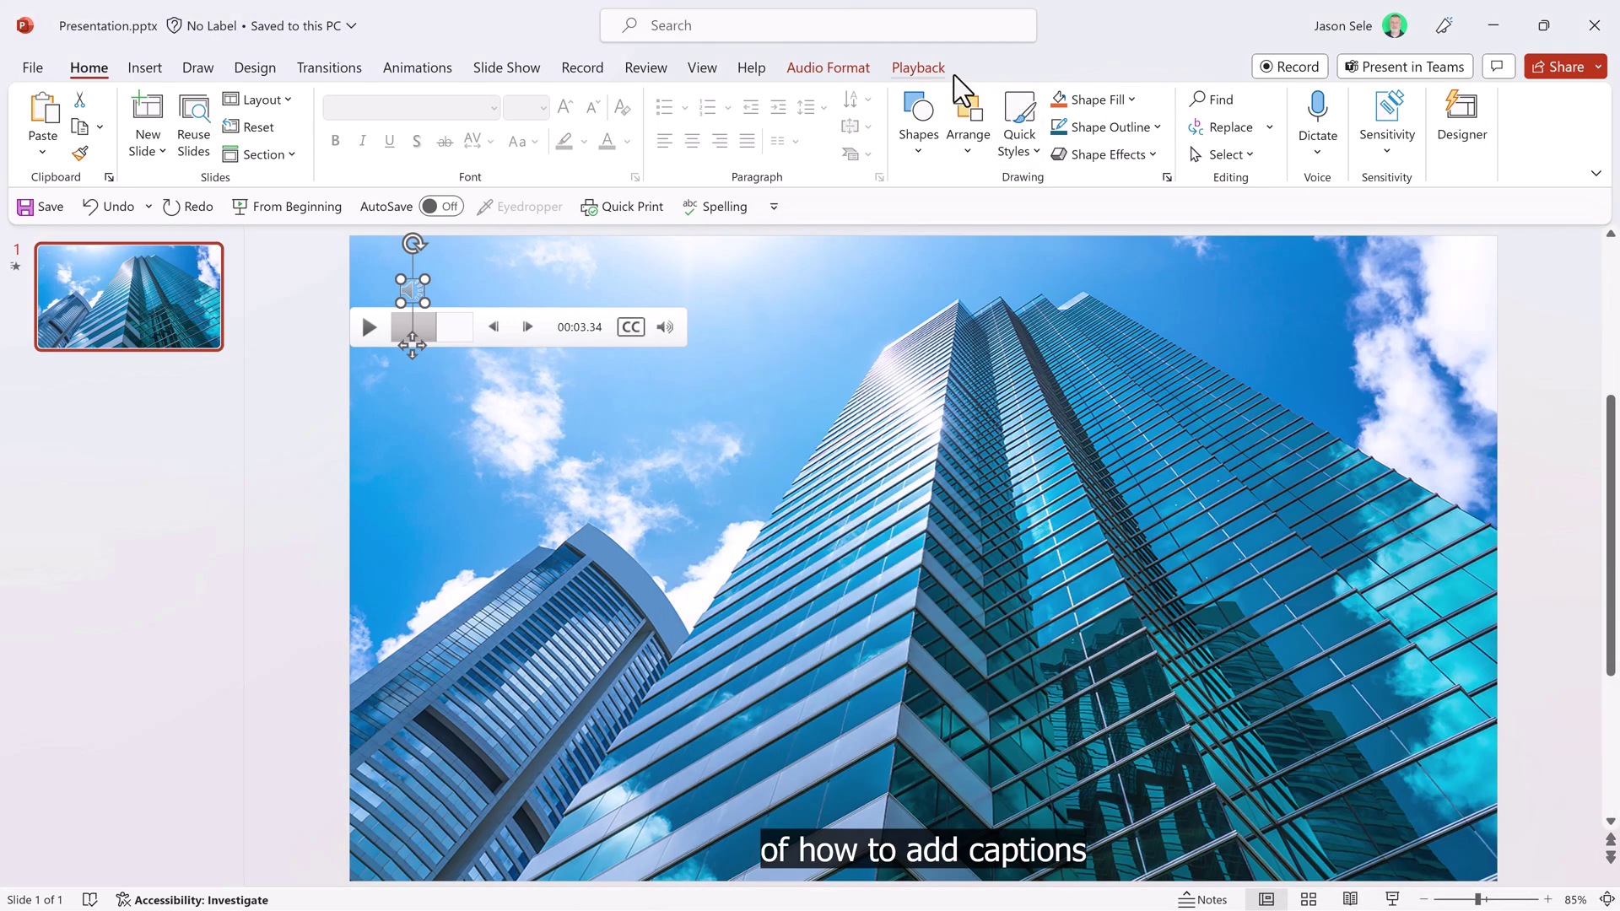
# - Attach Example VTT - French.vtt as a caption track on the audio clip
pyautogui.click(926, 68)
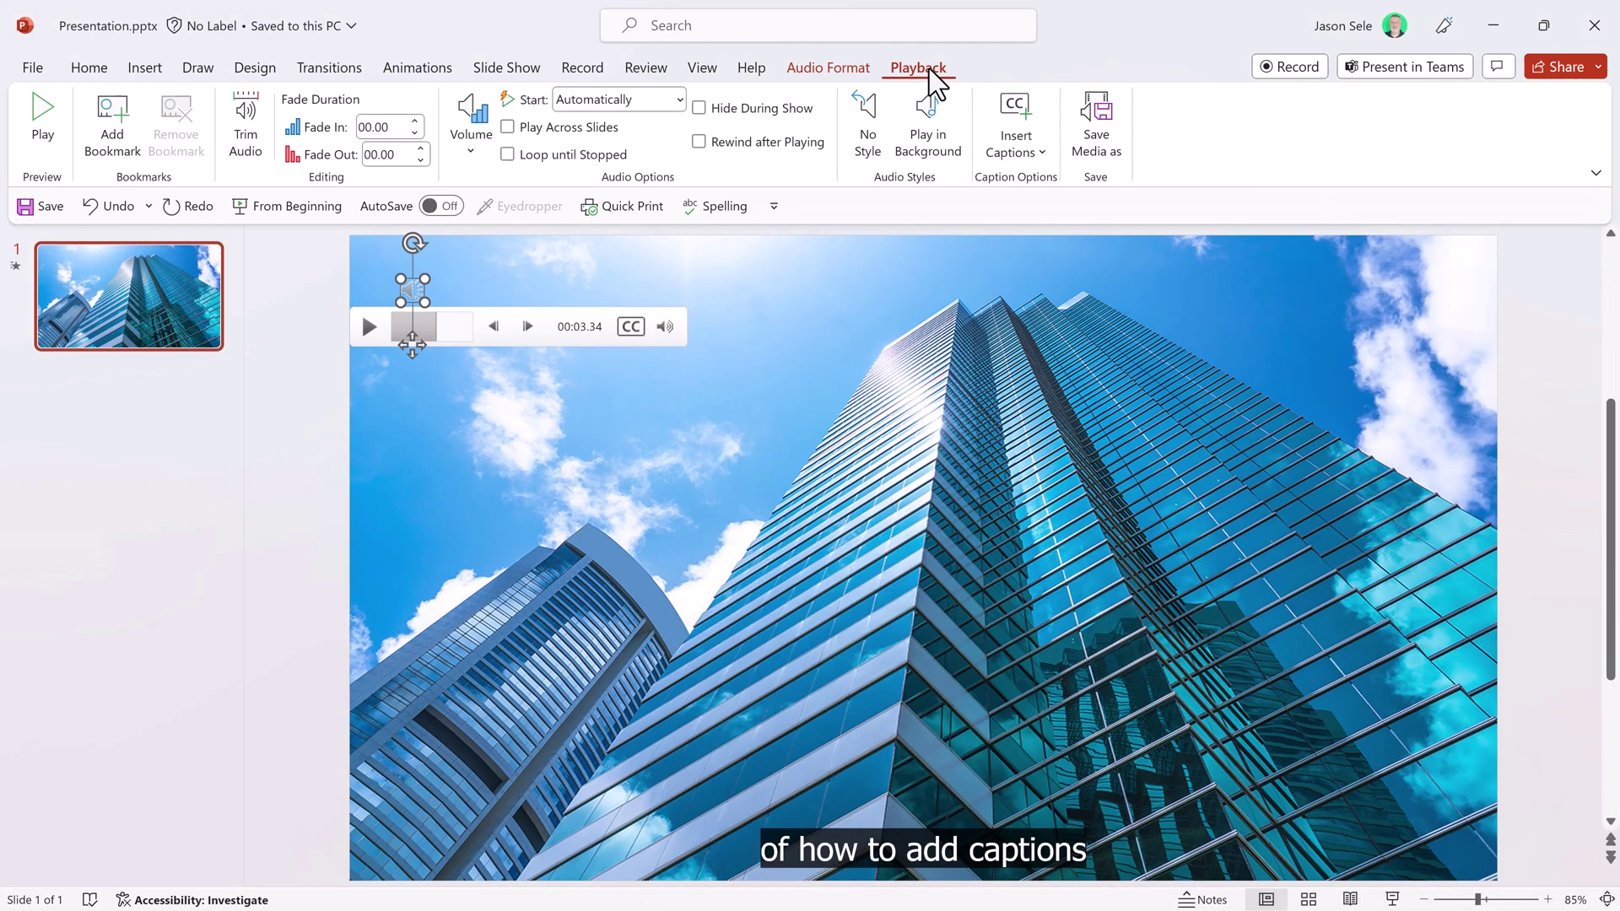
pyautogui.click(1035, 152)
pyautogui.click(1040, 180)
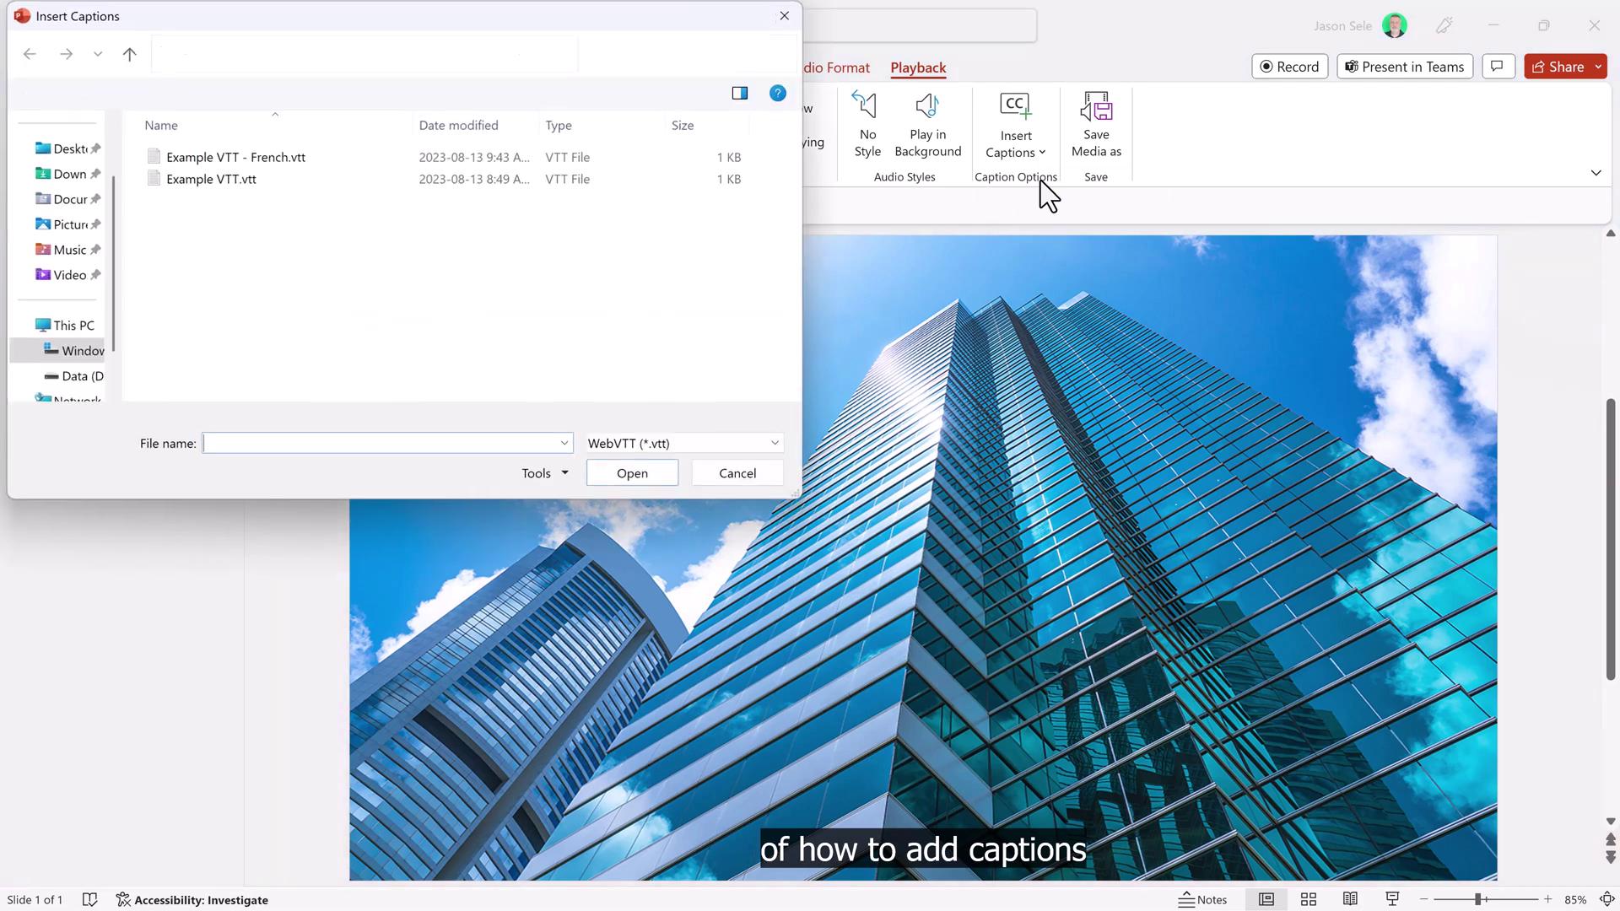
pyautogui.doubleClick(278, 158)
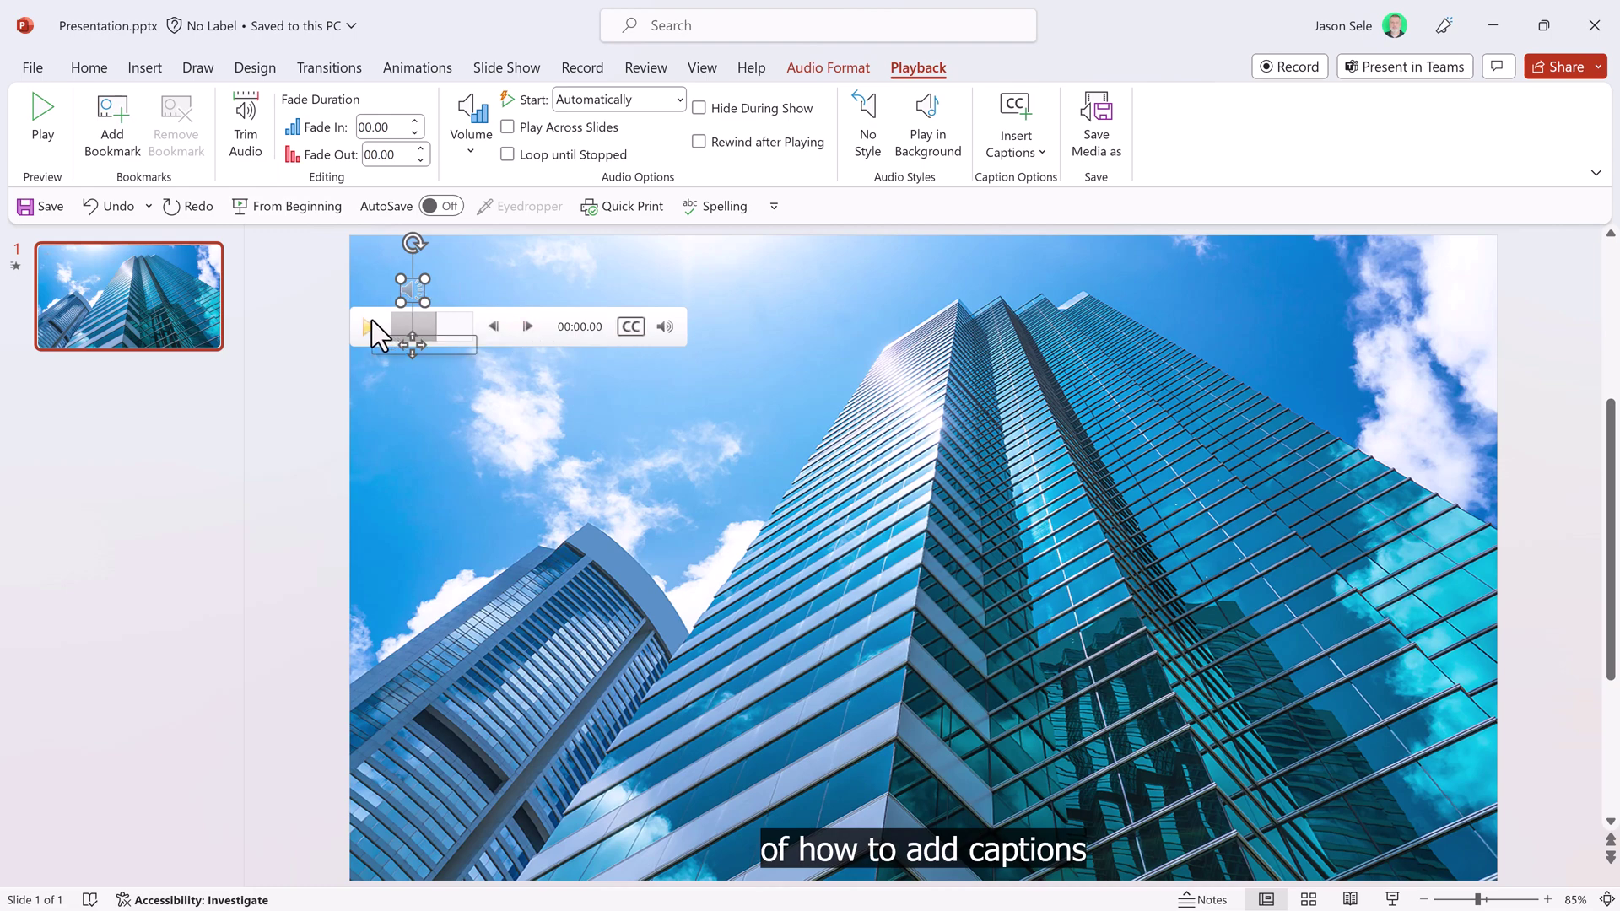
# - Open the audio clip's CC menu listing Off, Example VTT and Example VTT - French
pyautogui.click(632, 330)
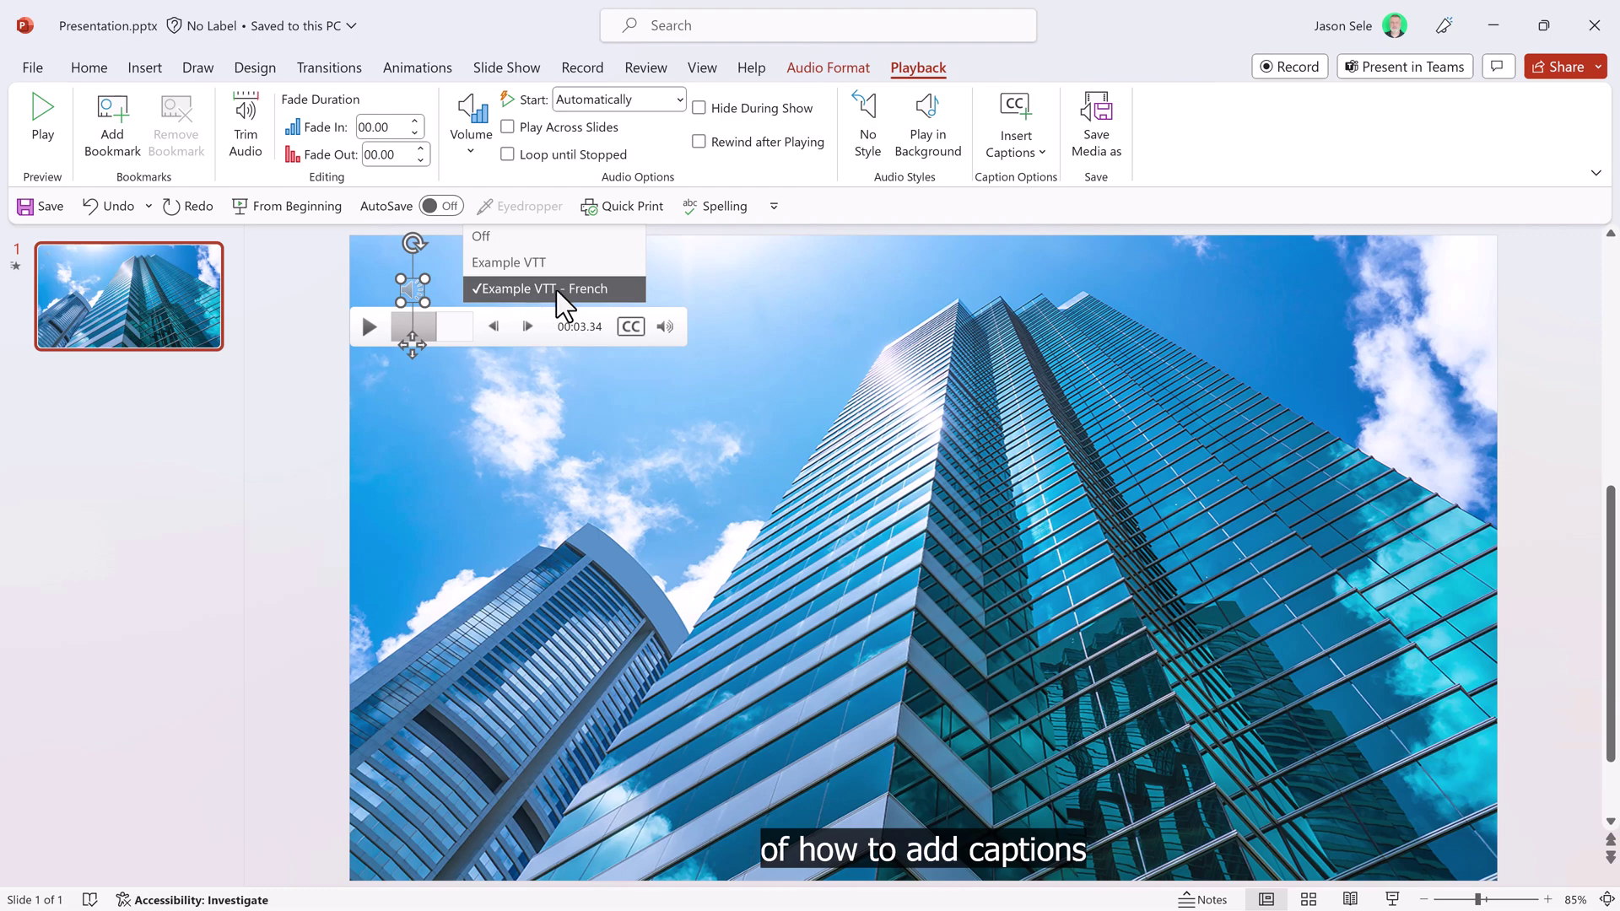
pyautogui.click(580, 398)
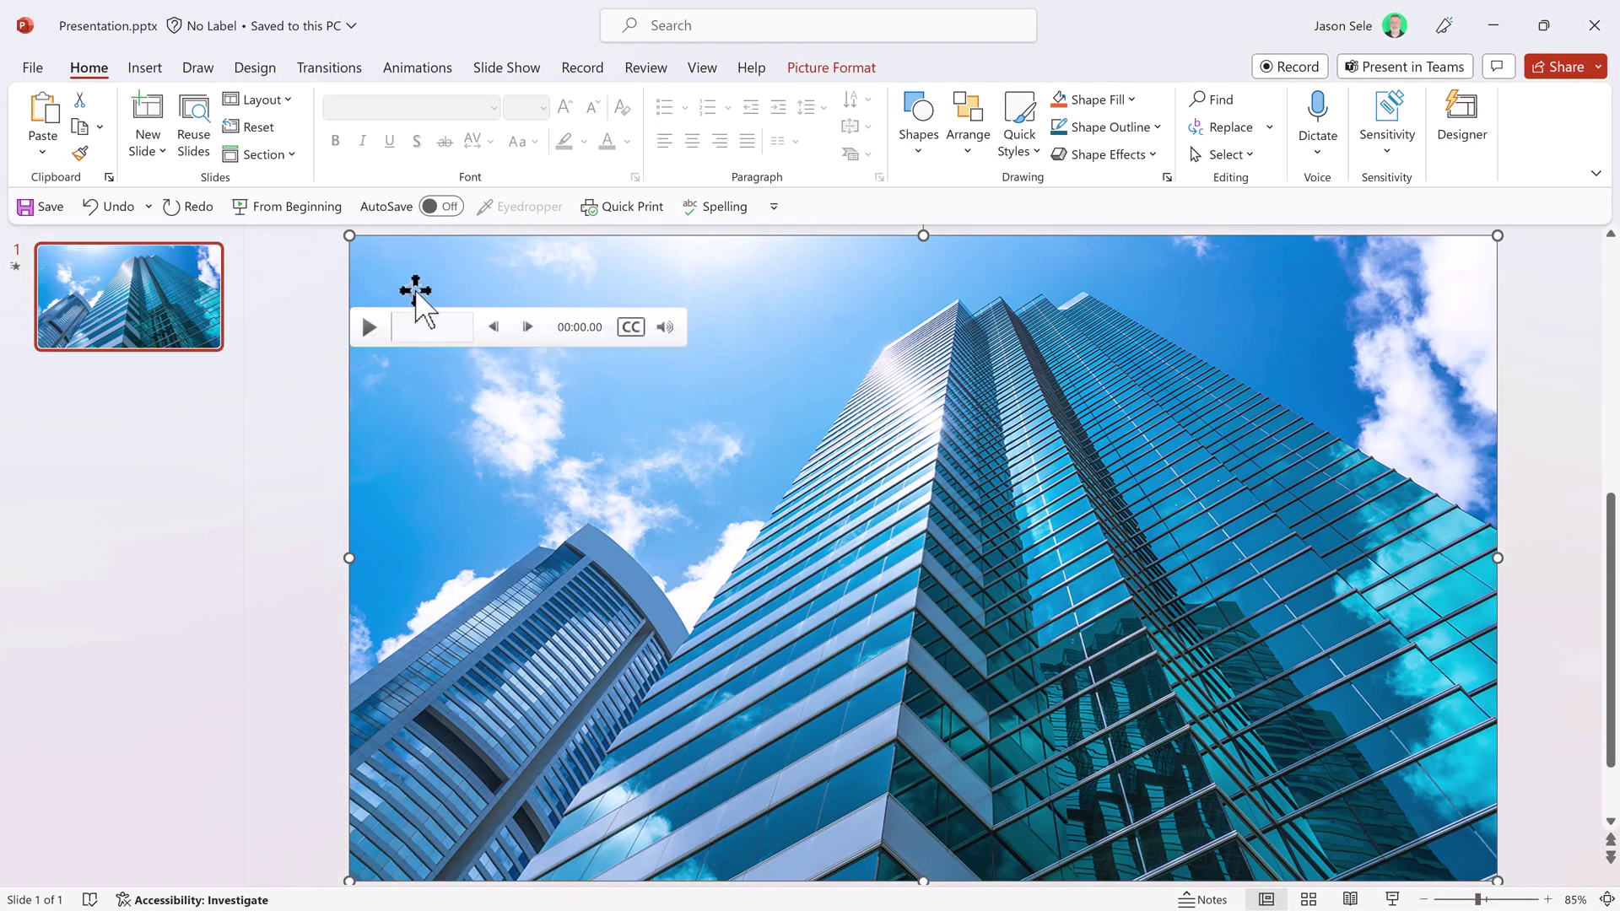
pyautogui.click(412, 290)
pyautogui.click(641, 327)
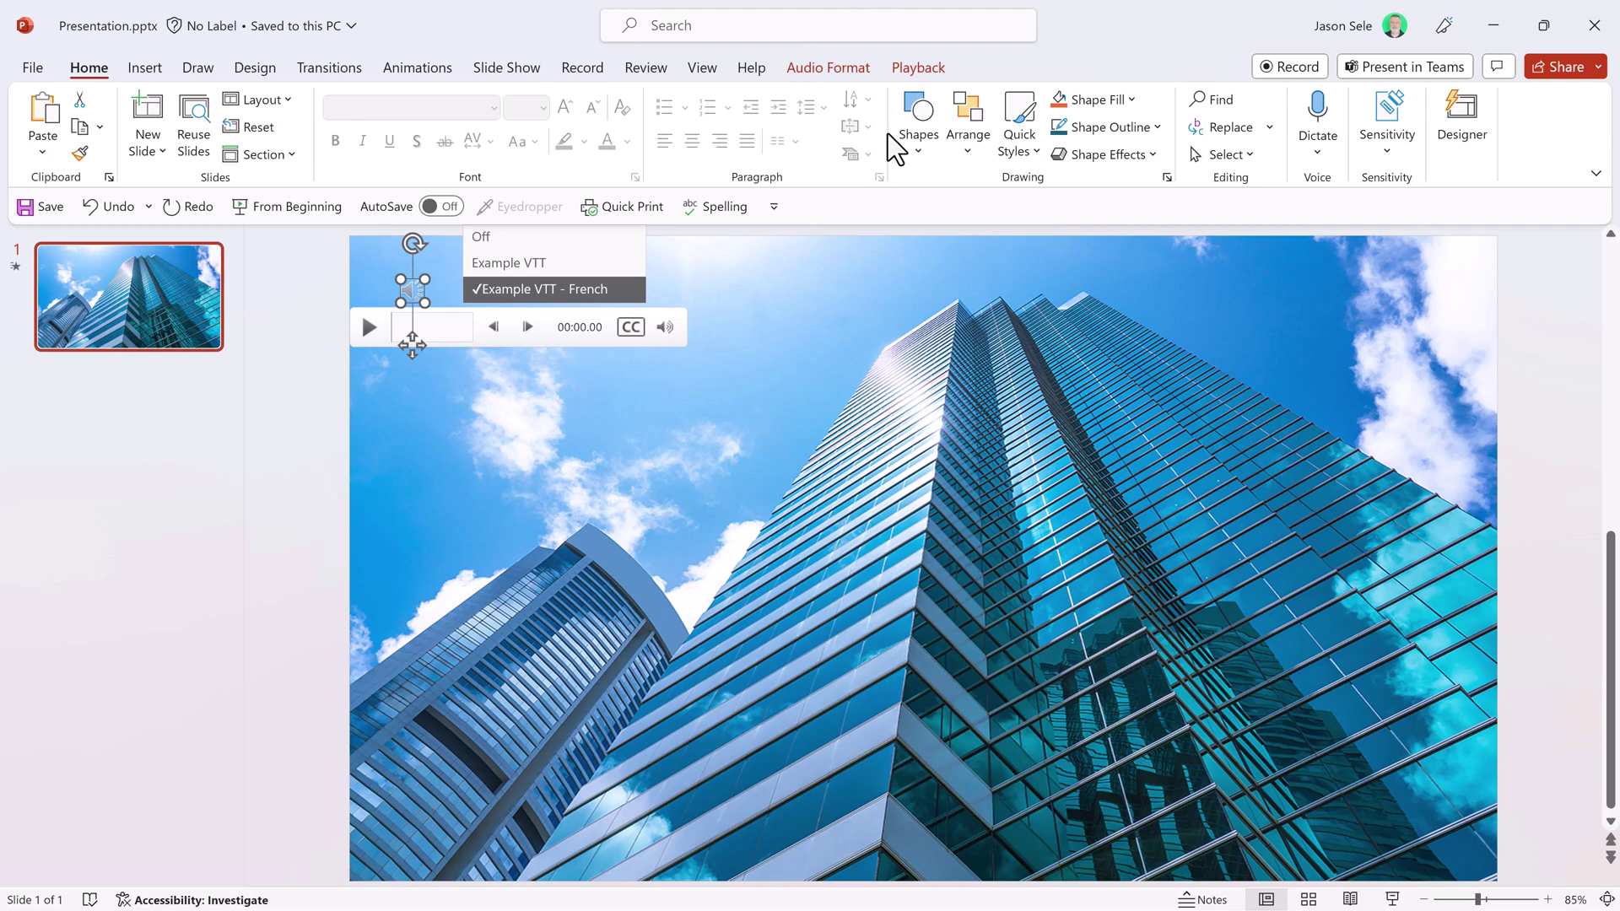
# - Choose Remove All Captions for the audio clip under Insert Captions
pyautogui.click(918, 67)
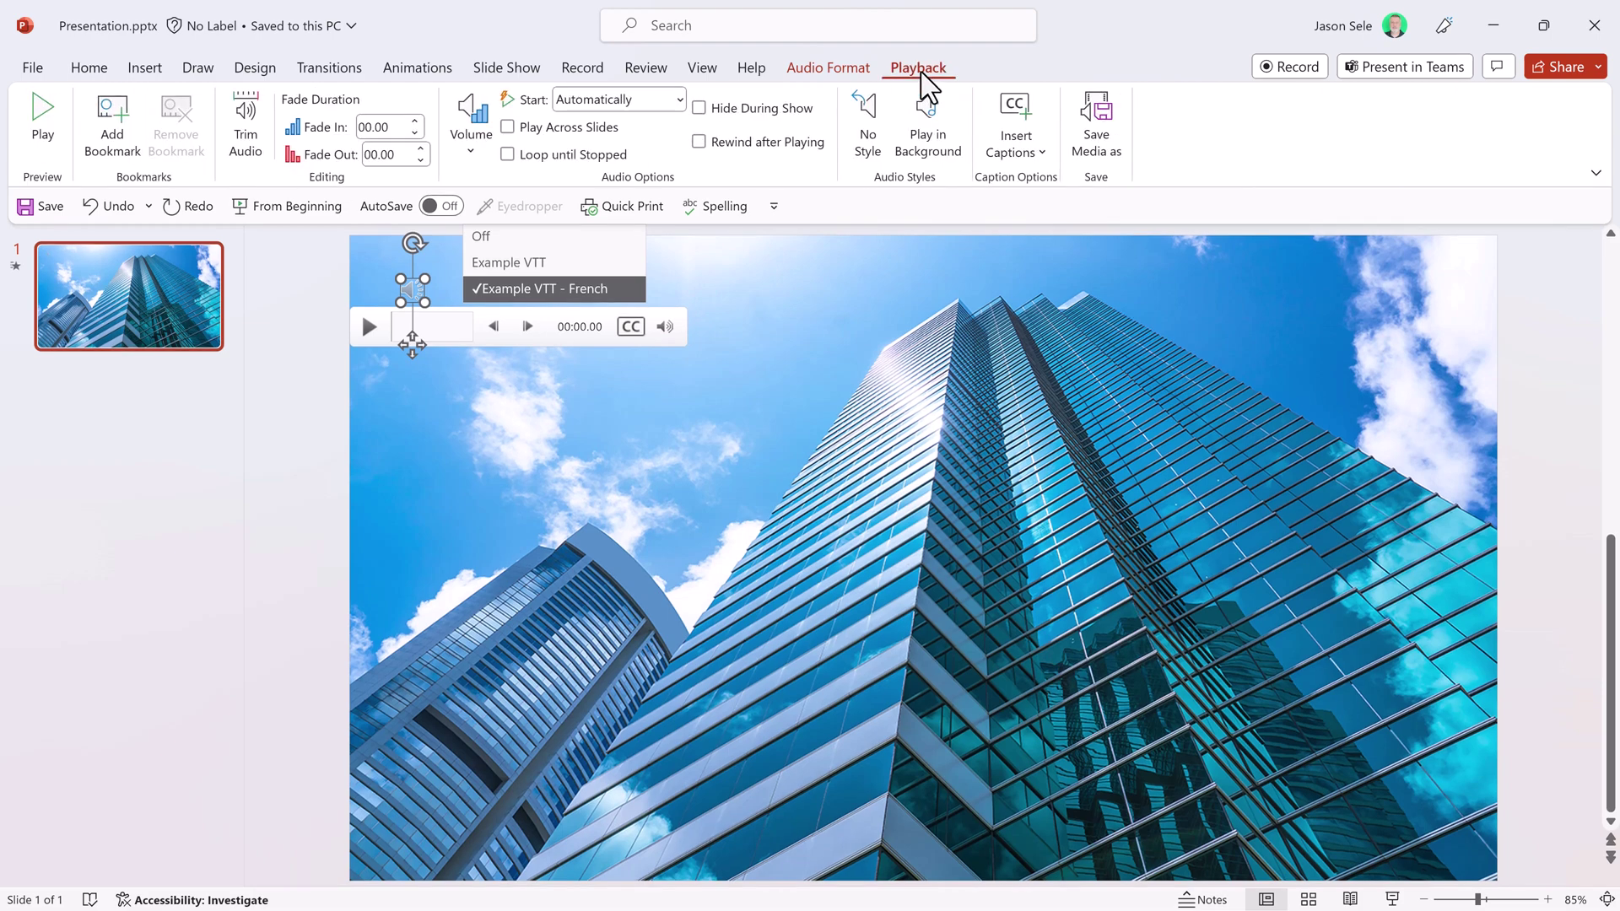
pyautogui.click(1017, 145)
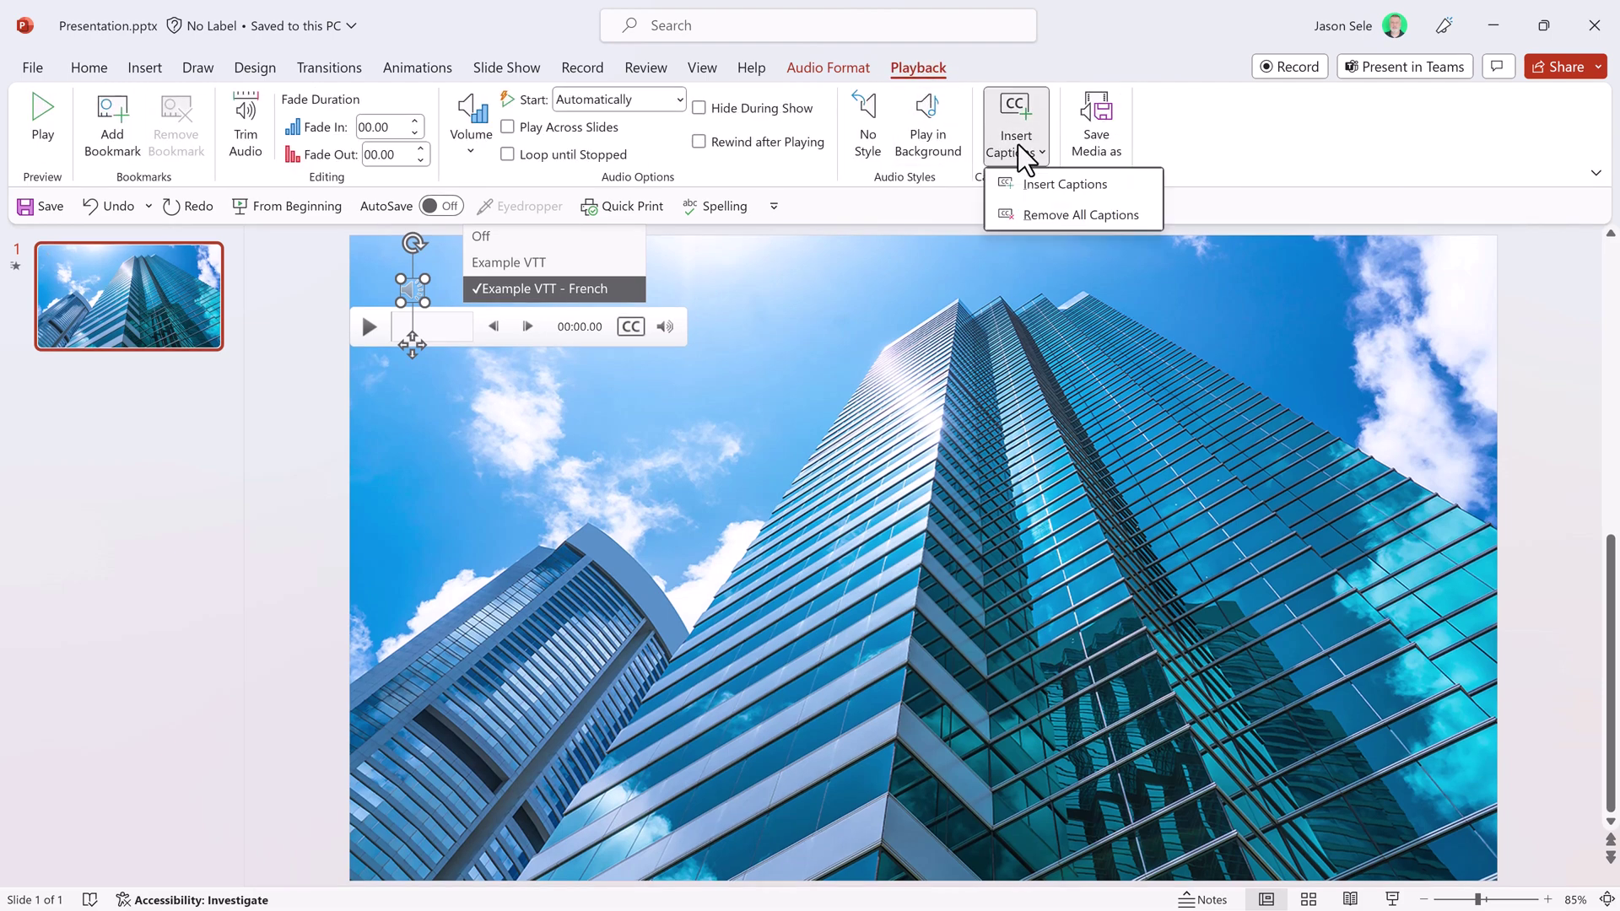
pyautogui.click(1096, 218)
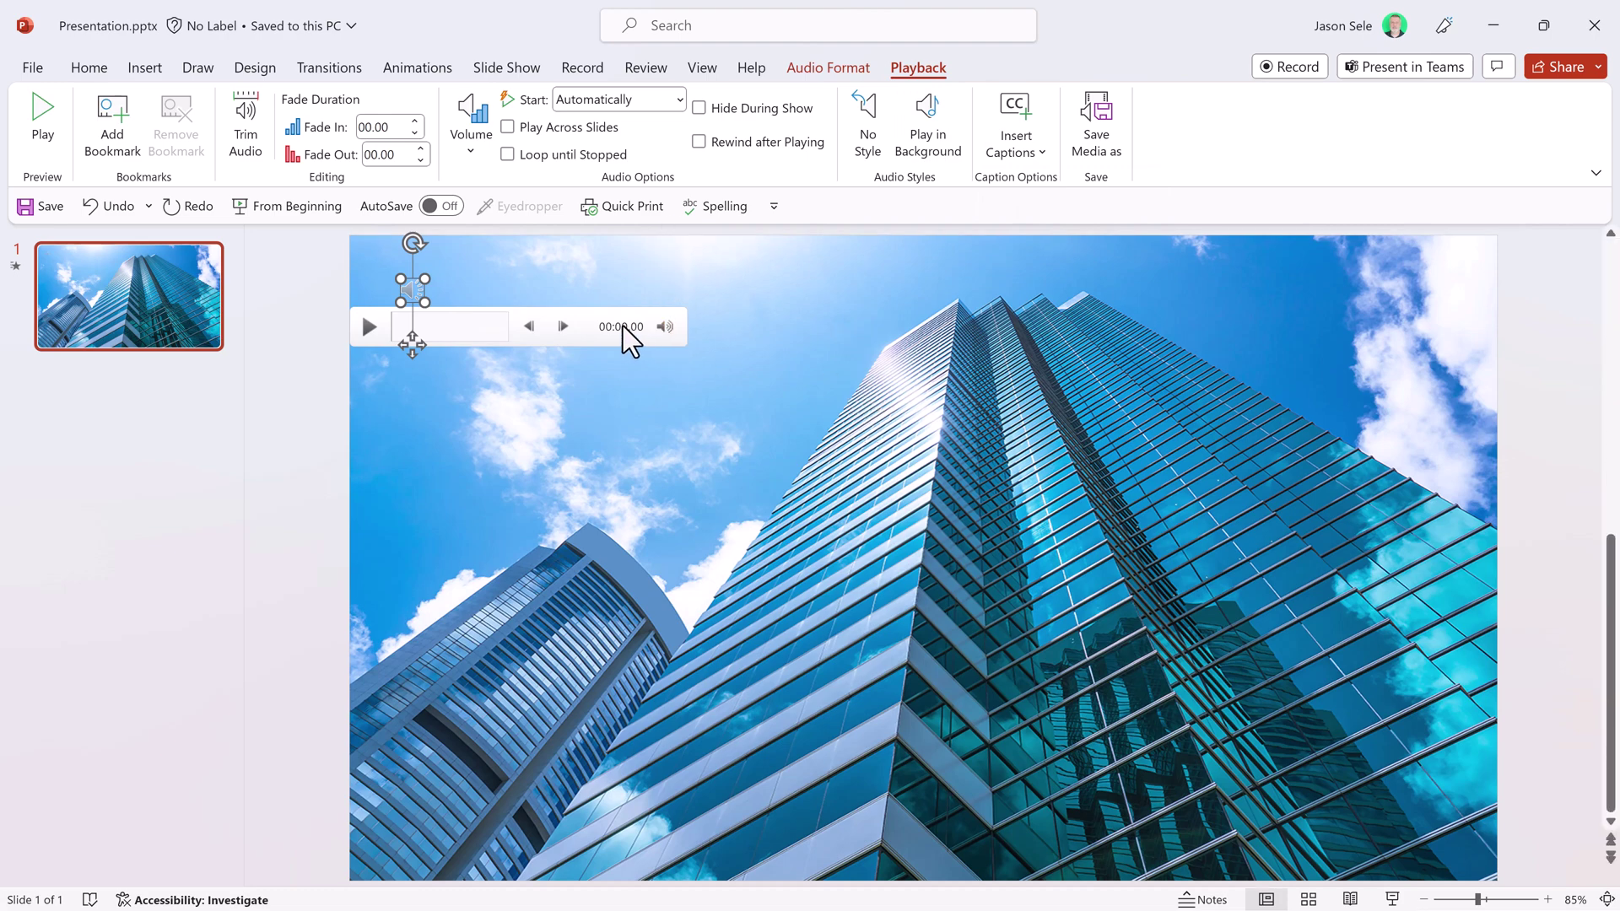
# - Reopen the Insert Captions file picker and double-click a captions file in the list
pyautogui.click(1018, 156)
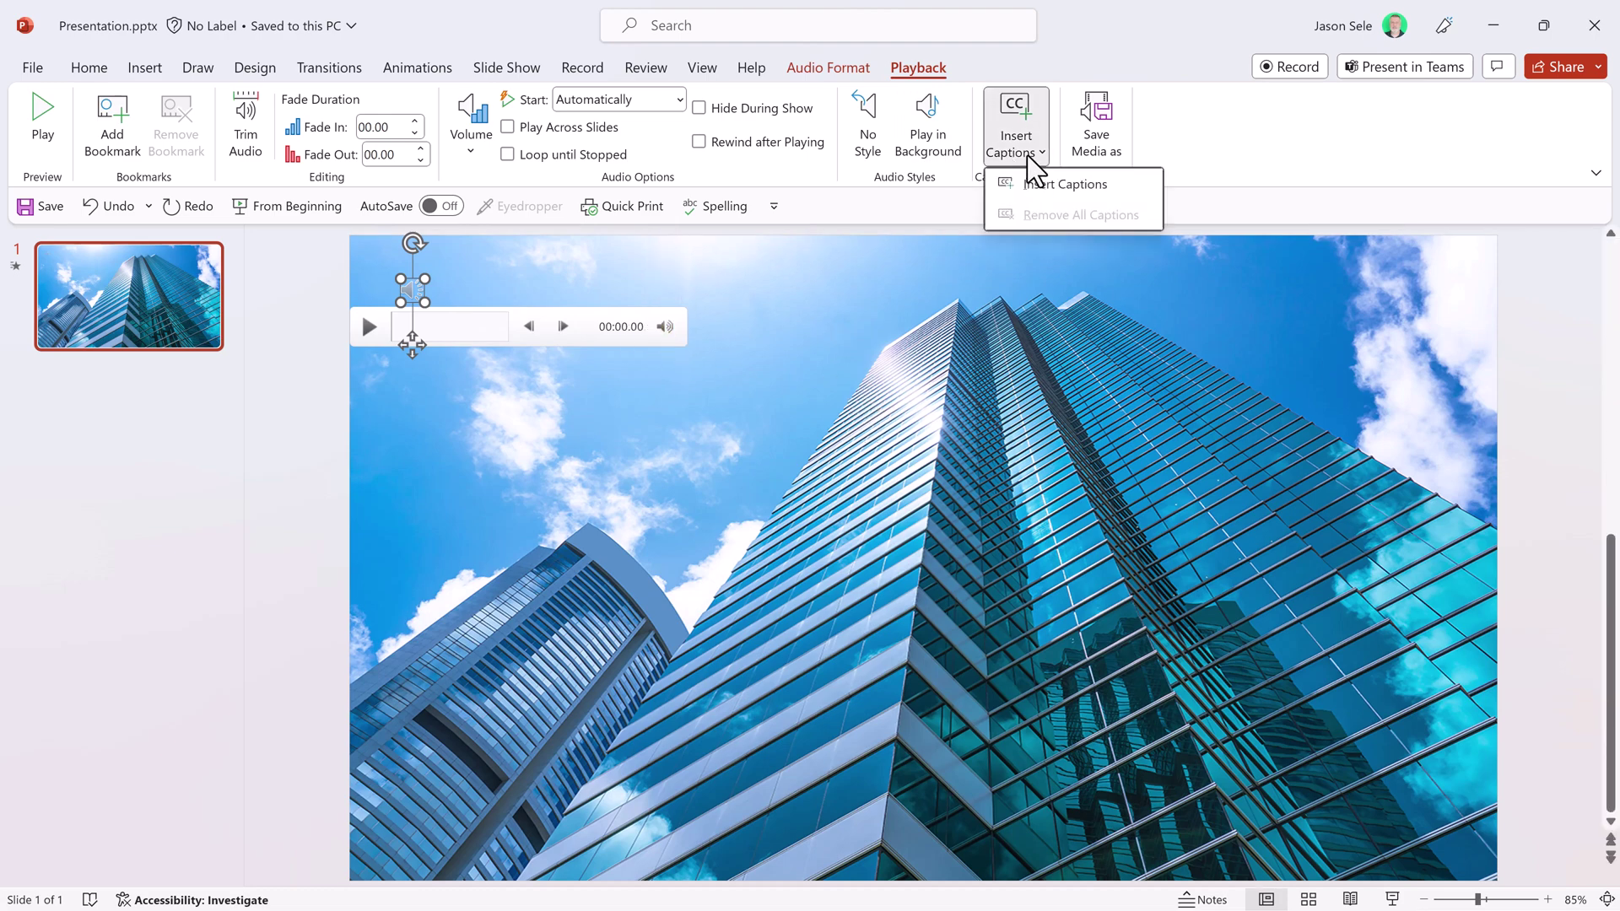
pyautogui.click(1040, 186)
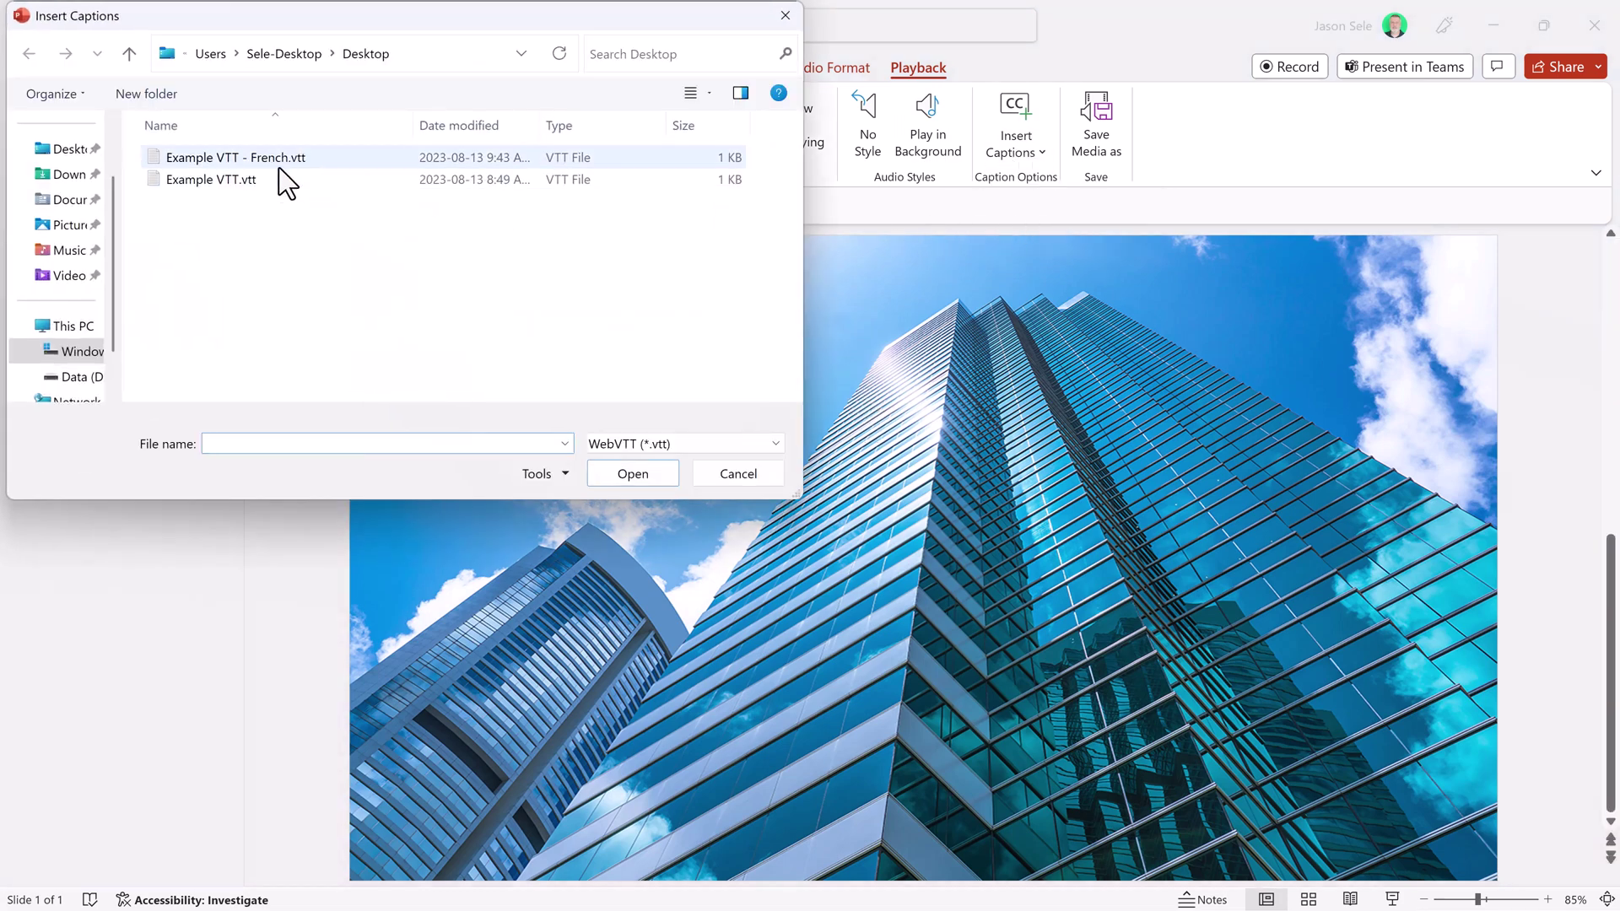
pyautogui.click(239, 181)
pyautogui.doubleClick(239, 181)
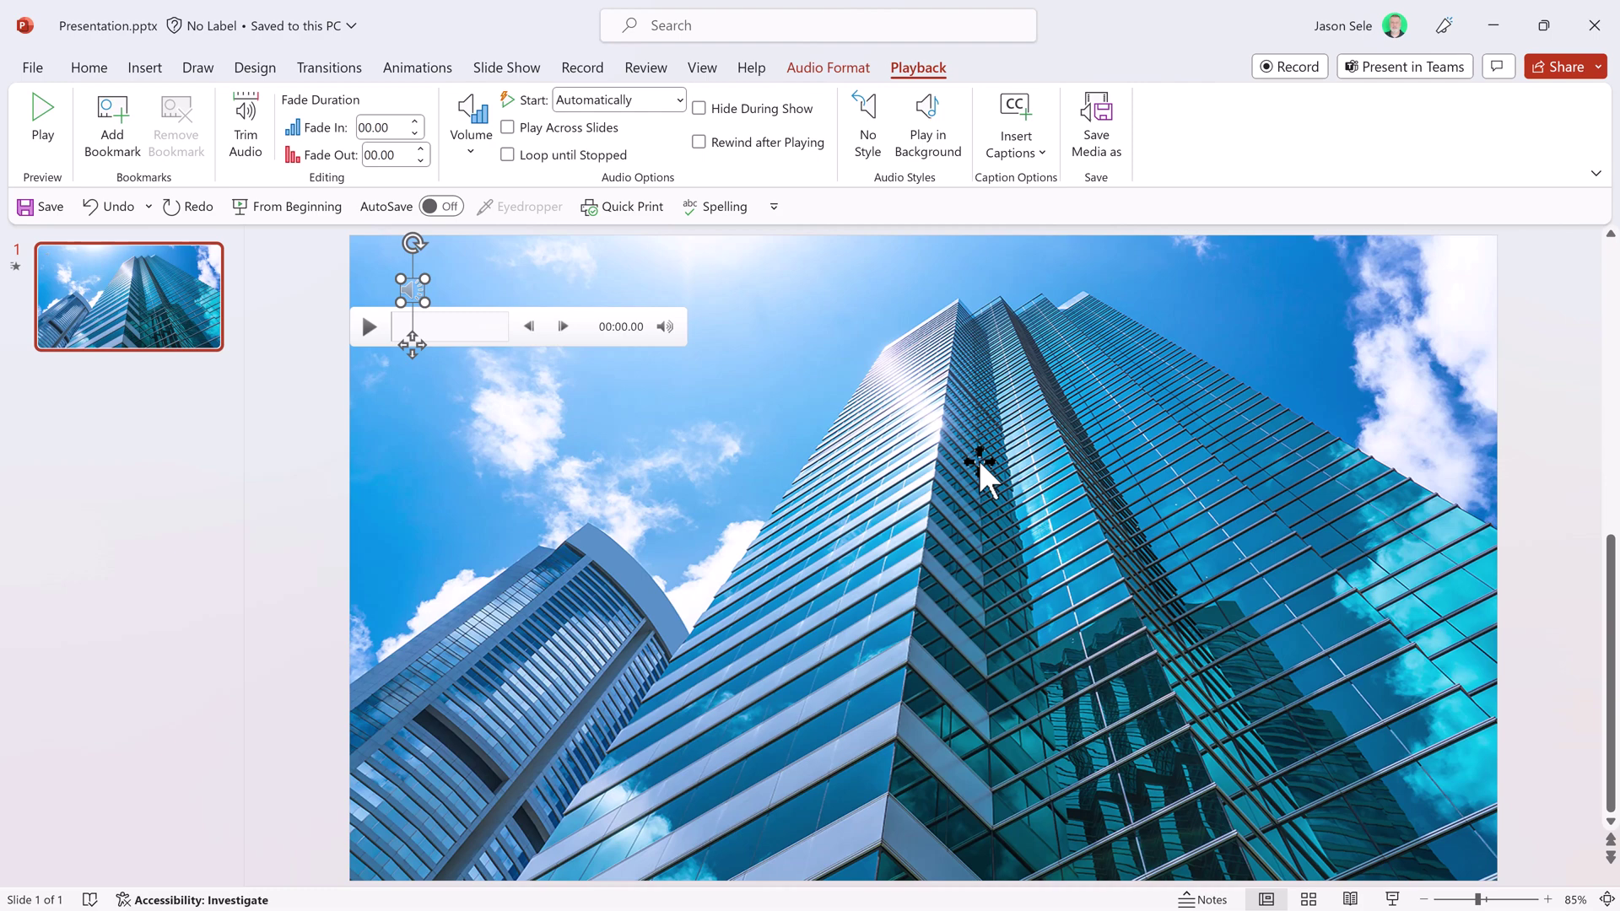
# - Add position:10% line:30% after cue 1's timing and paste it after cues 2 and 3
pyautogui.hotkey('alt', 'Tab')
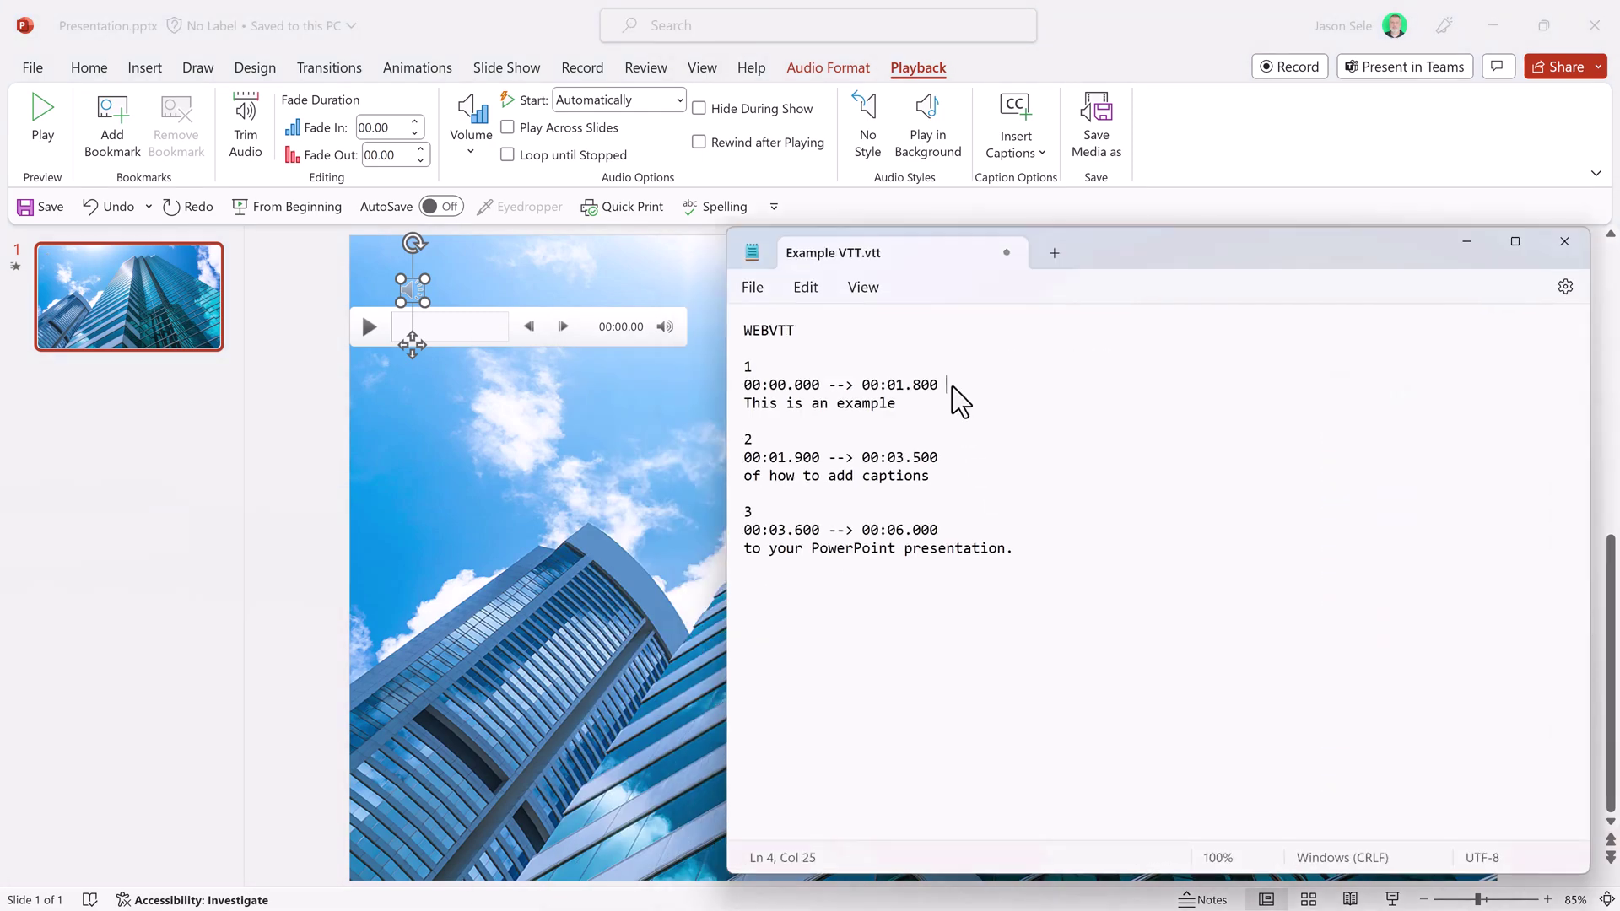
pyautogui.write('positi')
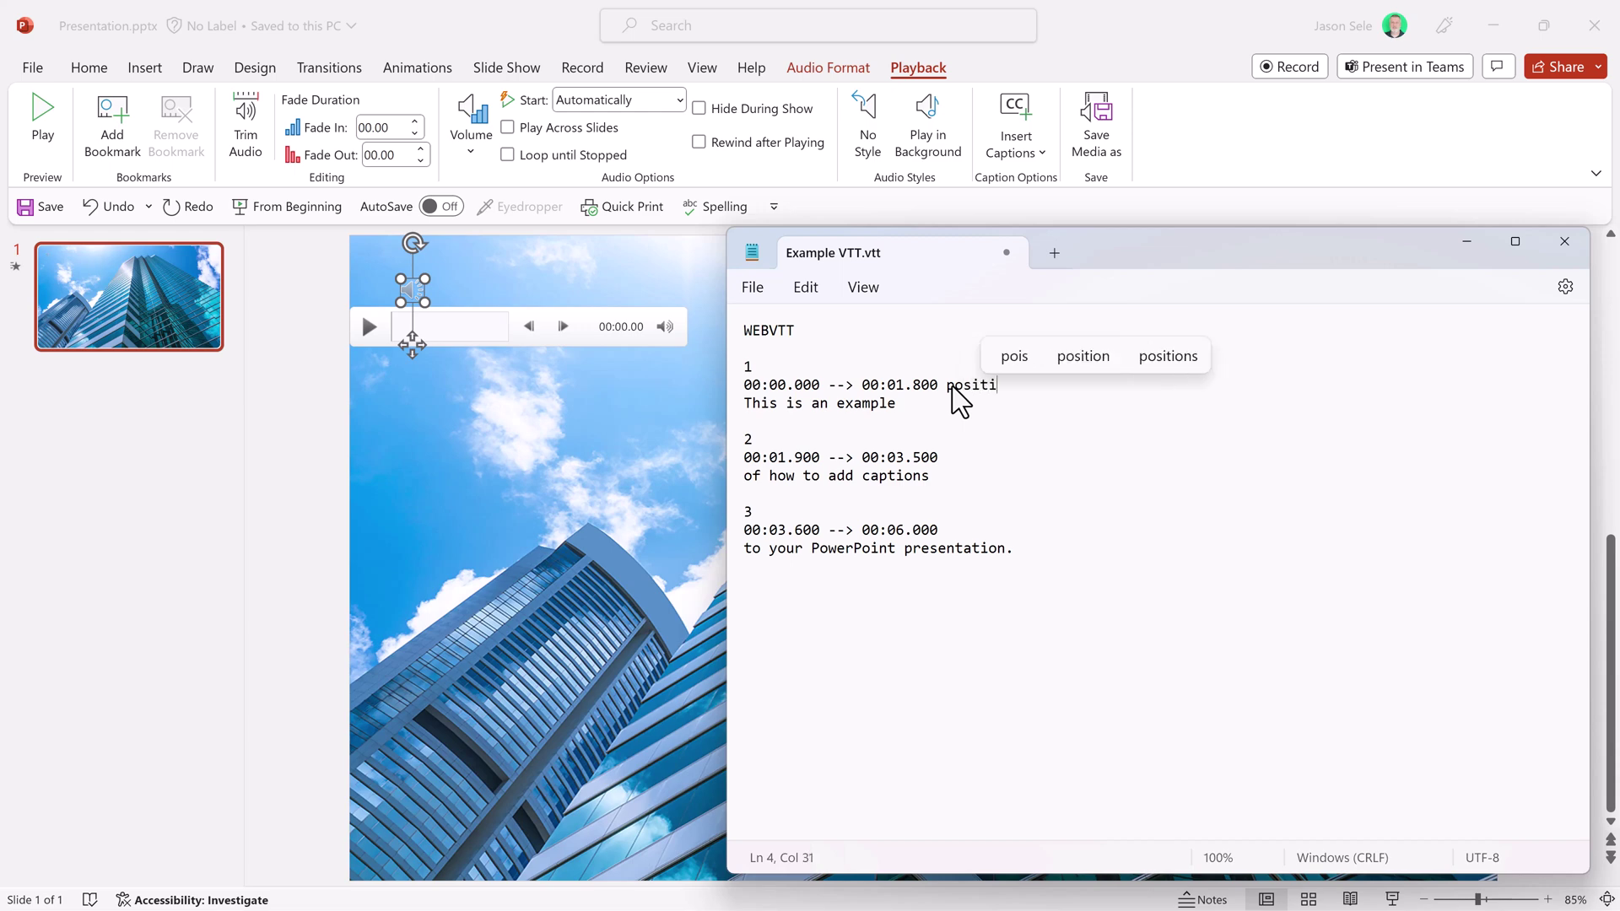
pyautogui.write('on:10')
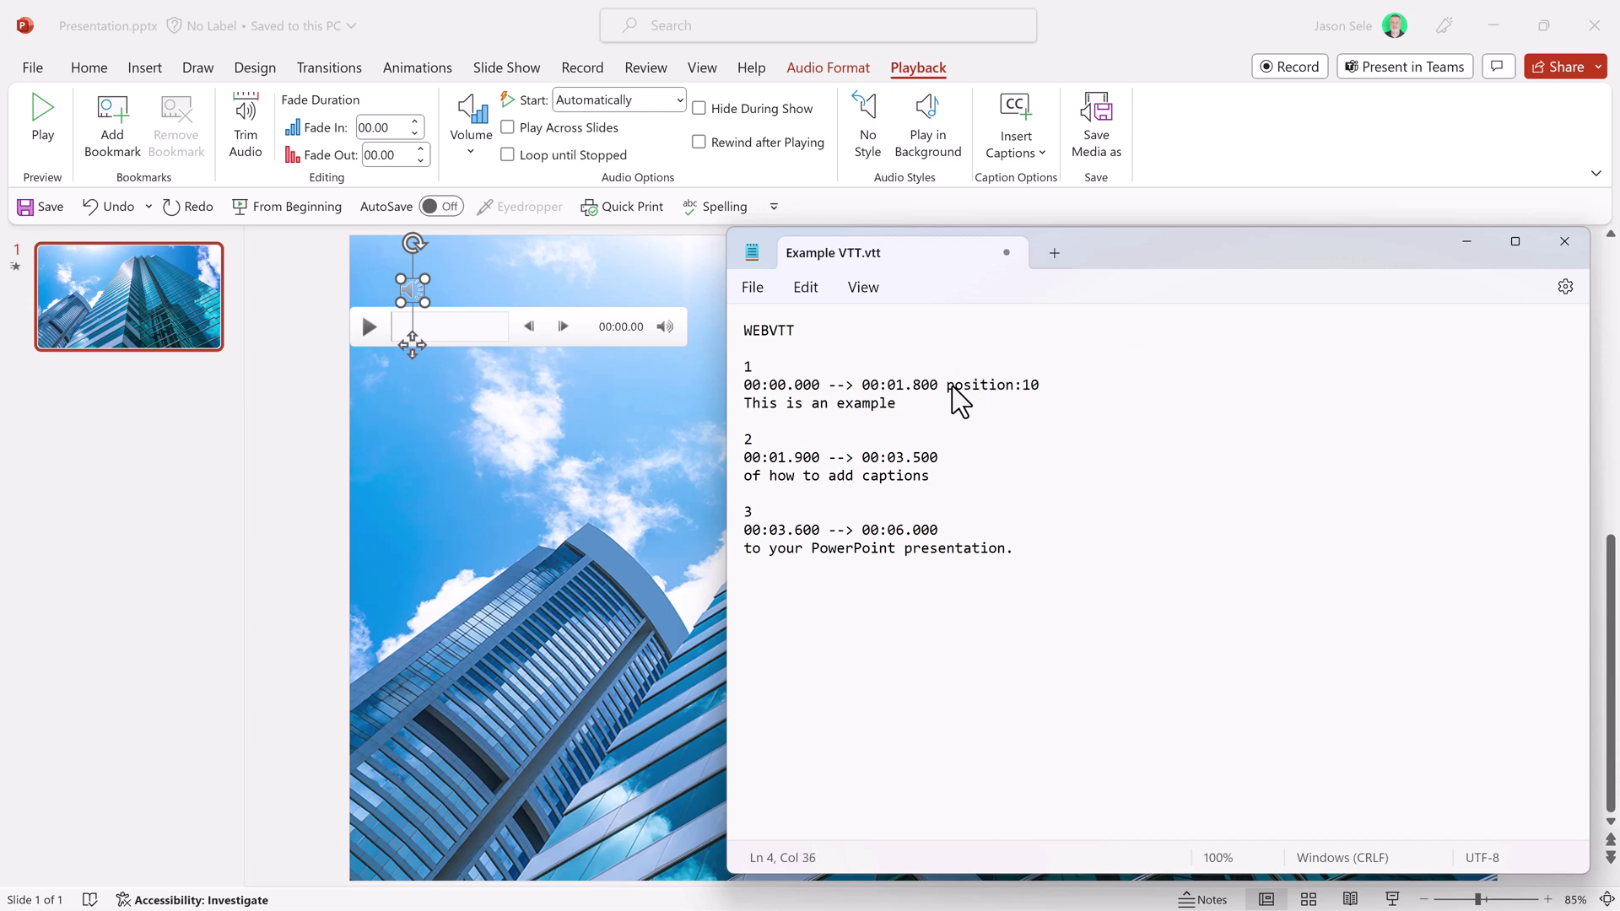
pyautogui.write('%')
pyautogui.write('line:30%')
pyautogui.moveTo(1124, 385); pyautogui.dragTo(944, 397)
pyautogui.hotkey('ctrl', 'c')
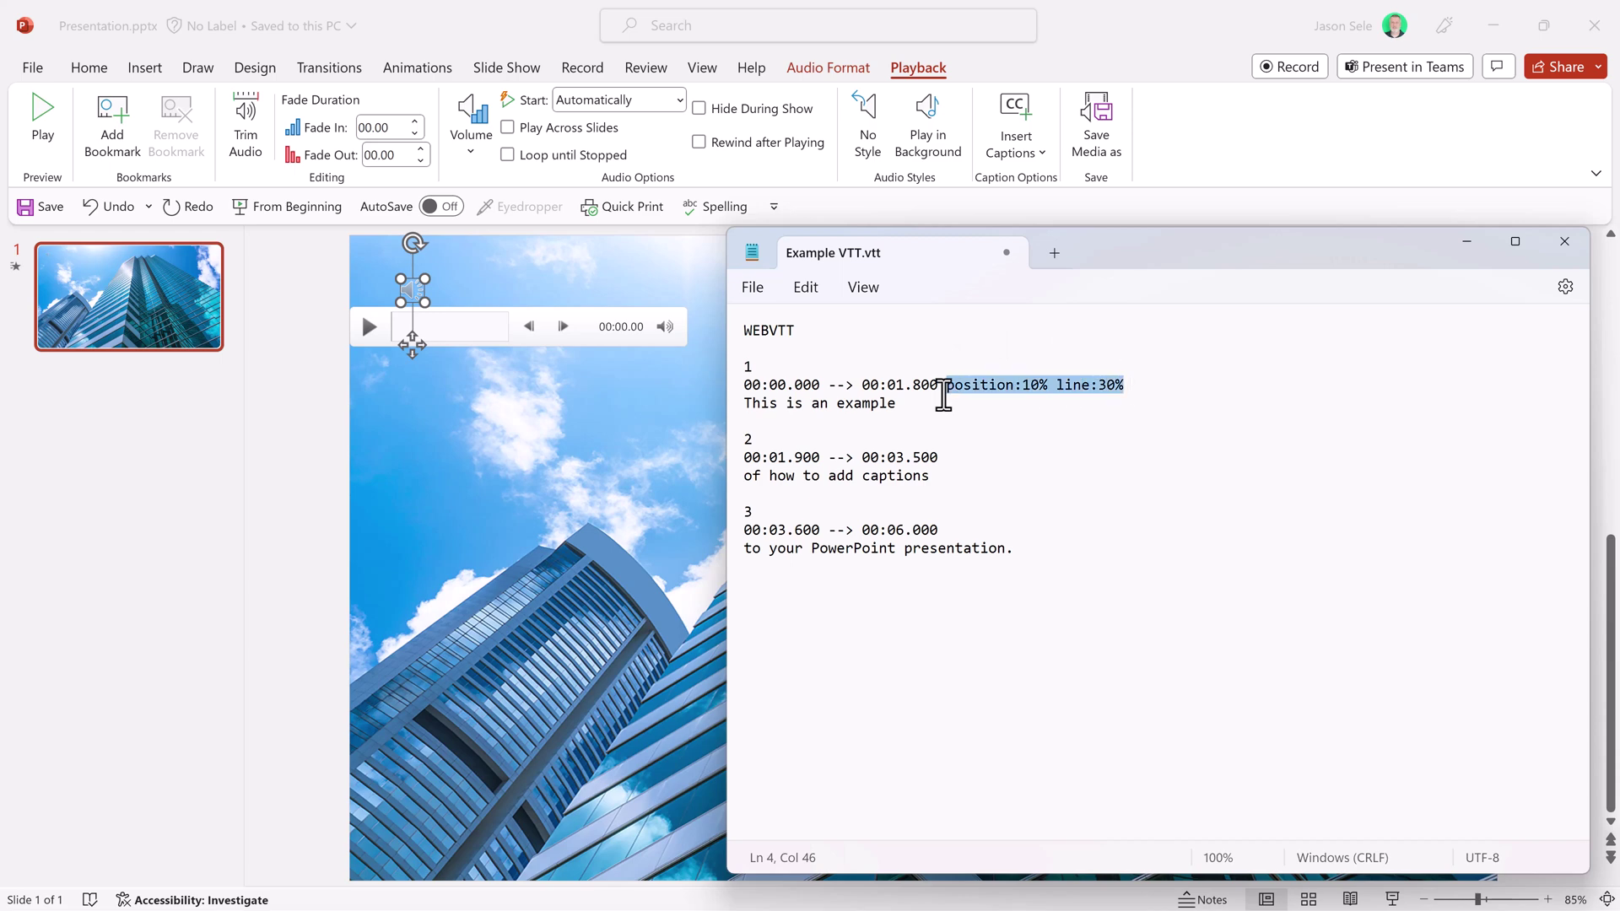
pyautogui.click(992, 456)
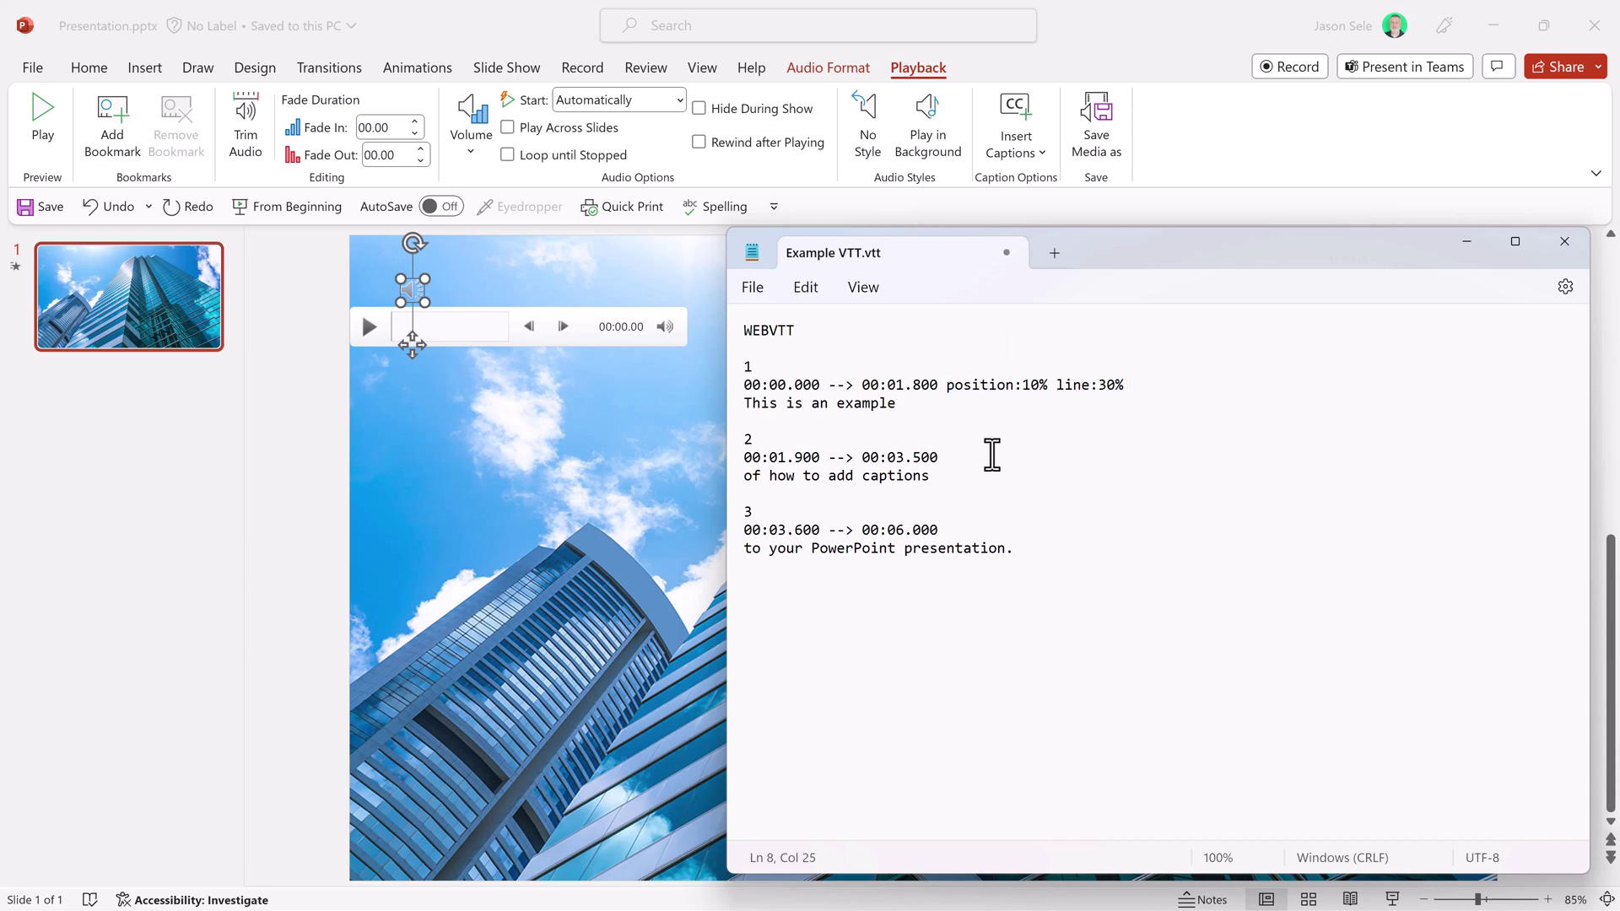
pyautogui.hotkey('ctrl', 'v')
pyautogui.click(1039, 531)
pyautogui.hotkey('ctrl', 'v')
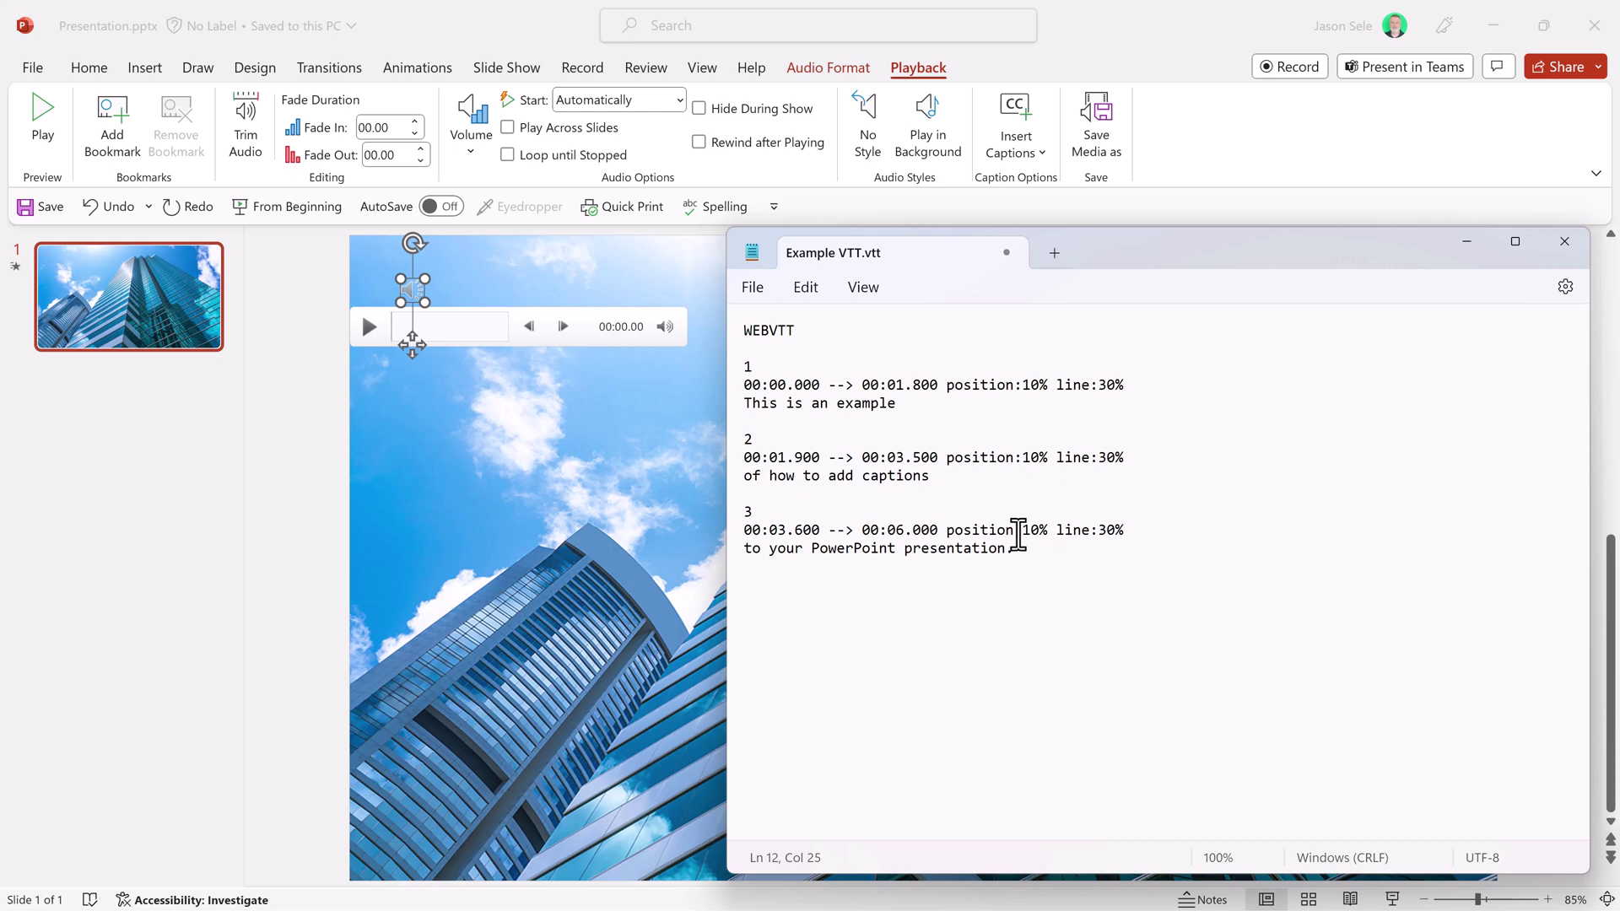
# - Change cue 2 to position:30% line:50% and cue 3 to position:50%, line 70%
pyautogui.click(1029, 463)
pyautogui.press('BackSpace')
pyautogui.write('3')
pyautogui.click(1038, 532)
pyautogui.press('BackSpace')
pyautogui.write('5')
pyautogui.click(1108, 458)
pyautogui.press('BackSpace')
pyautogui.write('5')
pyautogui.click(1108, 532)
pyautogui.press('BackSpace')
# - Finish cue 3's line:70% and wrap 'This is an example' in <u></u> underline tags
pyautogui.write('7')
pyautogui.click(742, 403)
pyautogui.write('<u>')
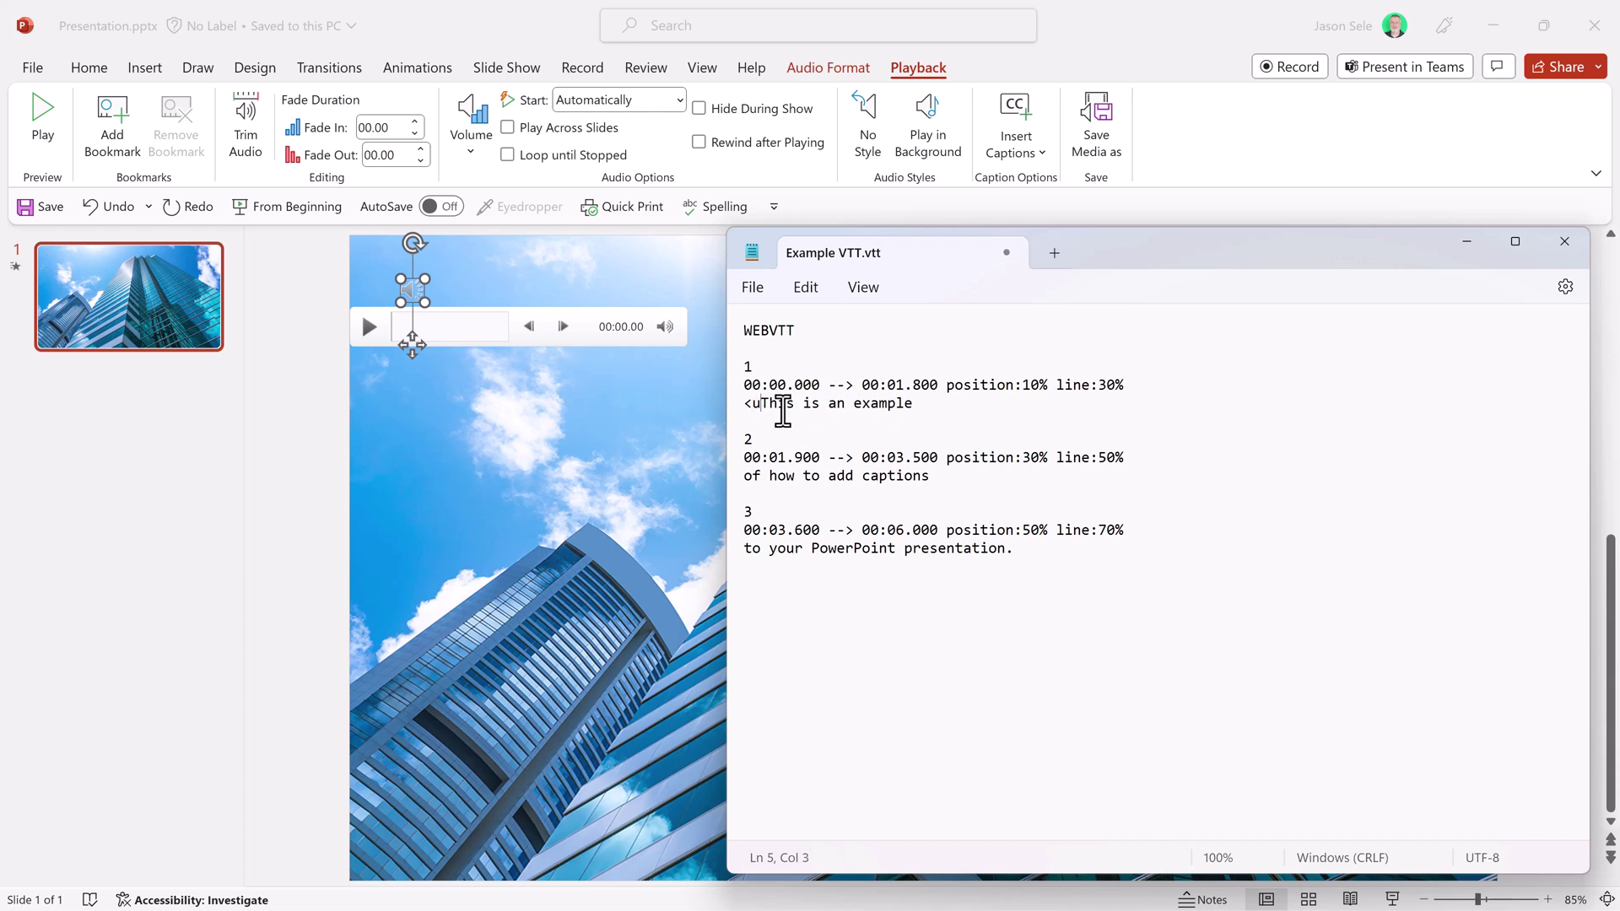
pyautogui.click(925, 404)
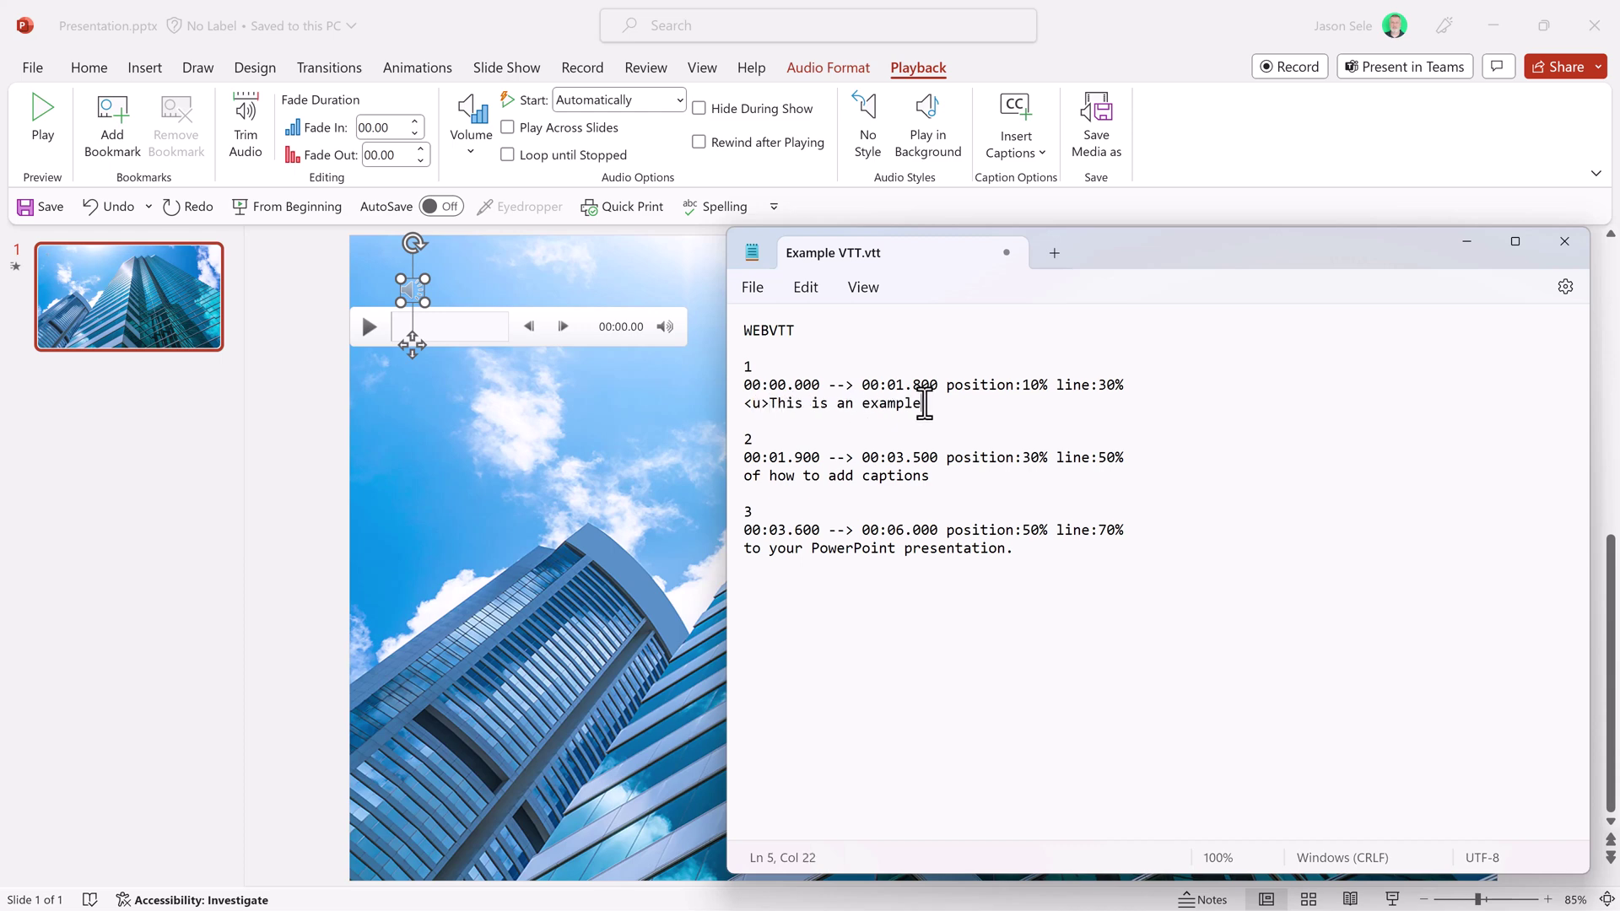
pyautogui.write('</u>')
# - Wrap 'of how to add captions' in <b></b> bold tags
pyautogui.click(742, 475)
pyautogui.write('<b>')
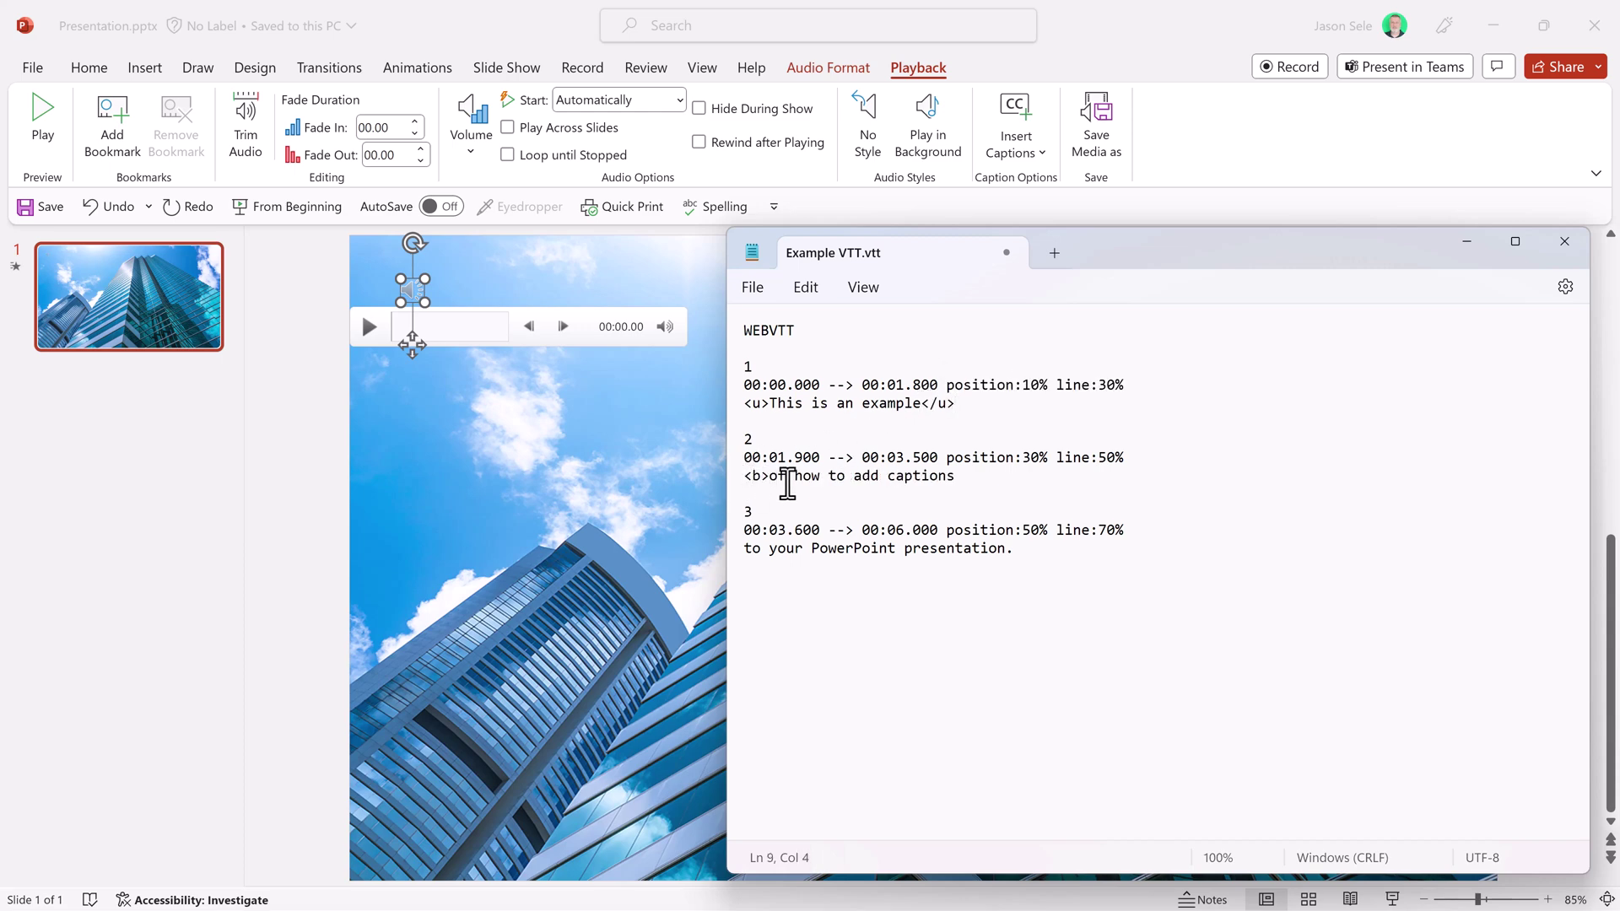
pyautogui.click(975, 483)
pyautogui.write('</')
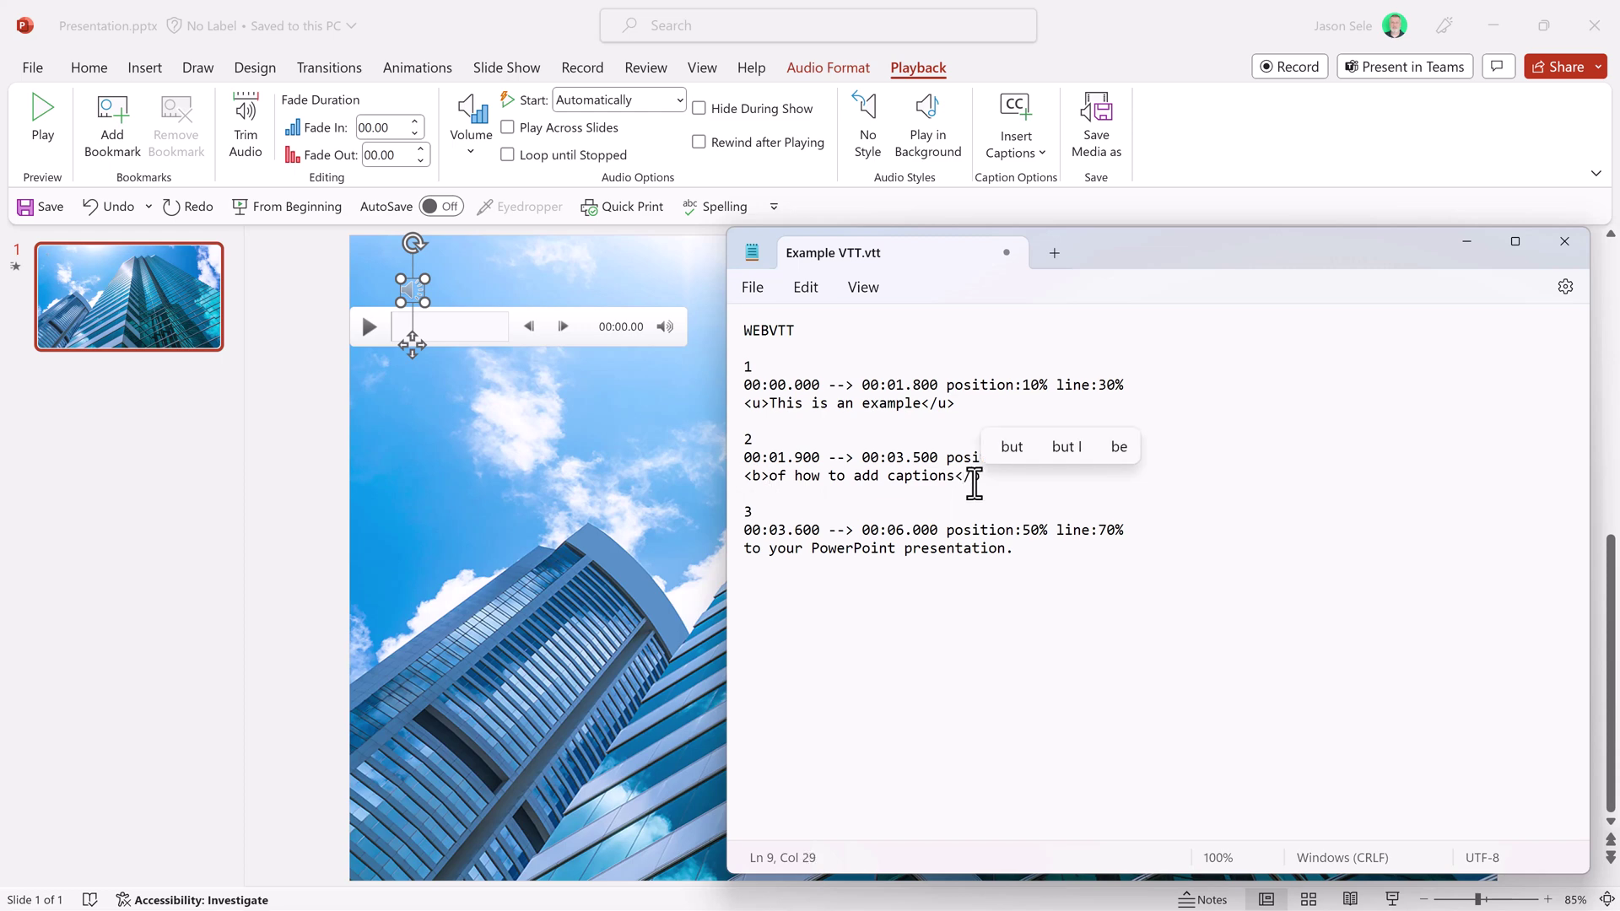
pyautogui.write('b>')
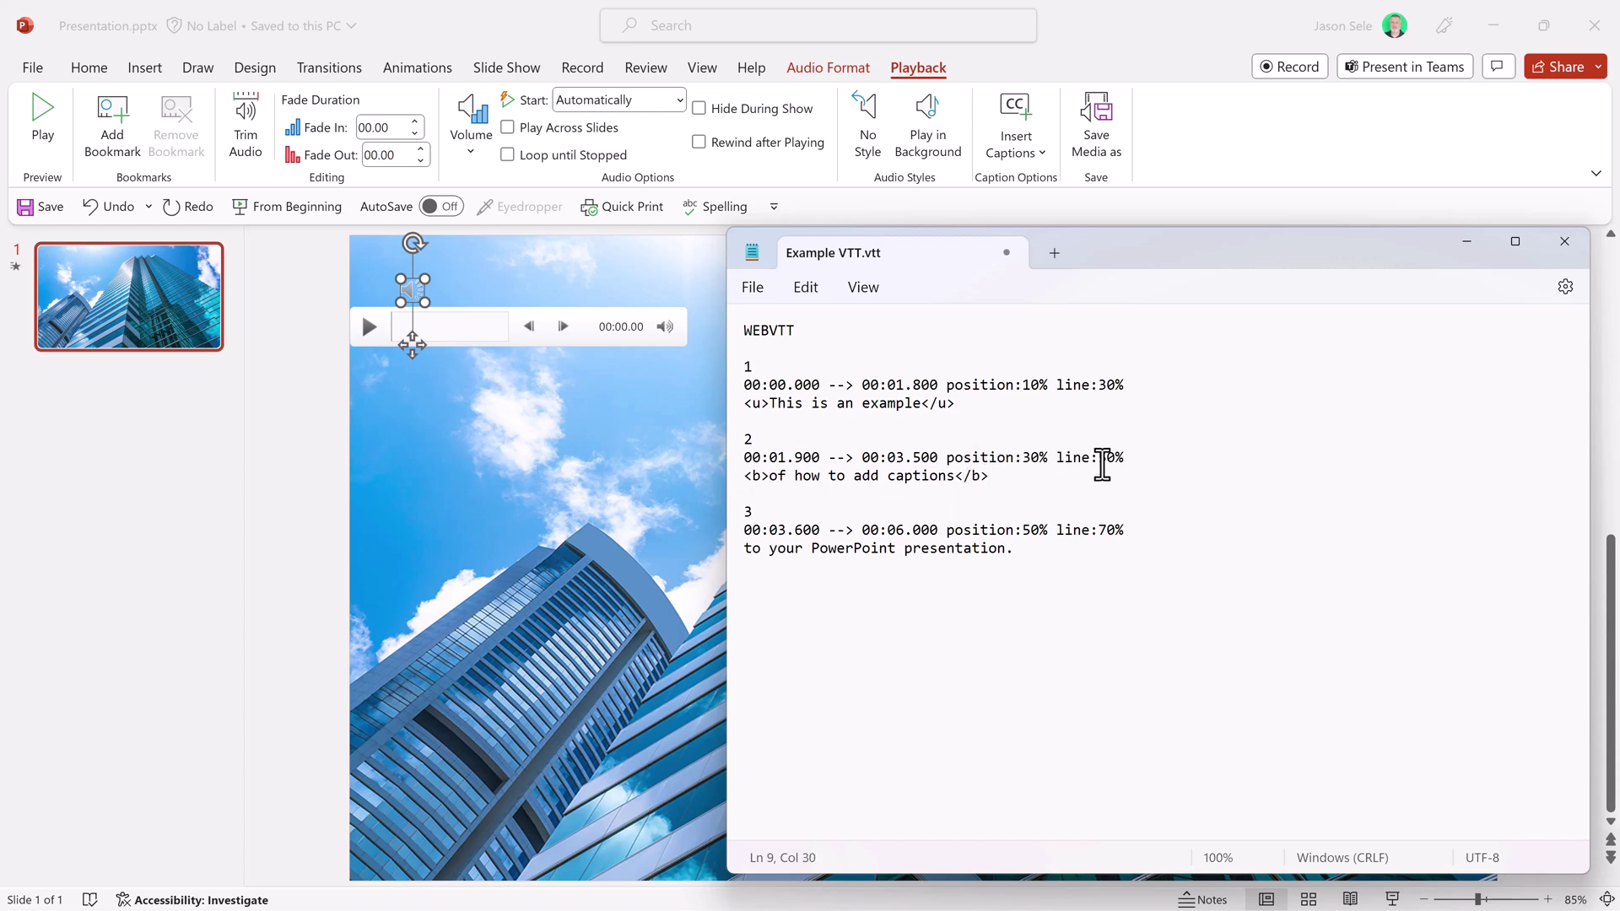
pyautogui.click(1079, 531)
# - Save the captions file, attach Example VTT.vtt to the audio clip, and play it to preview
pyautogui.click(749, 291)
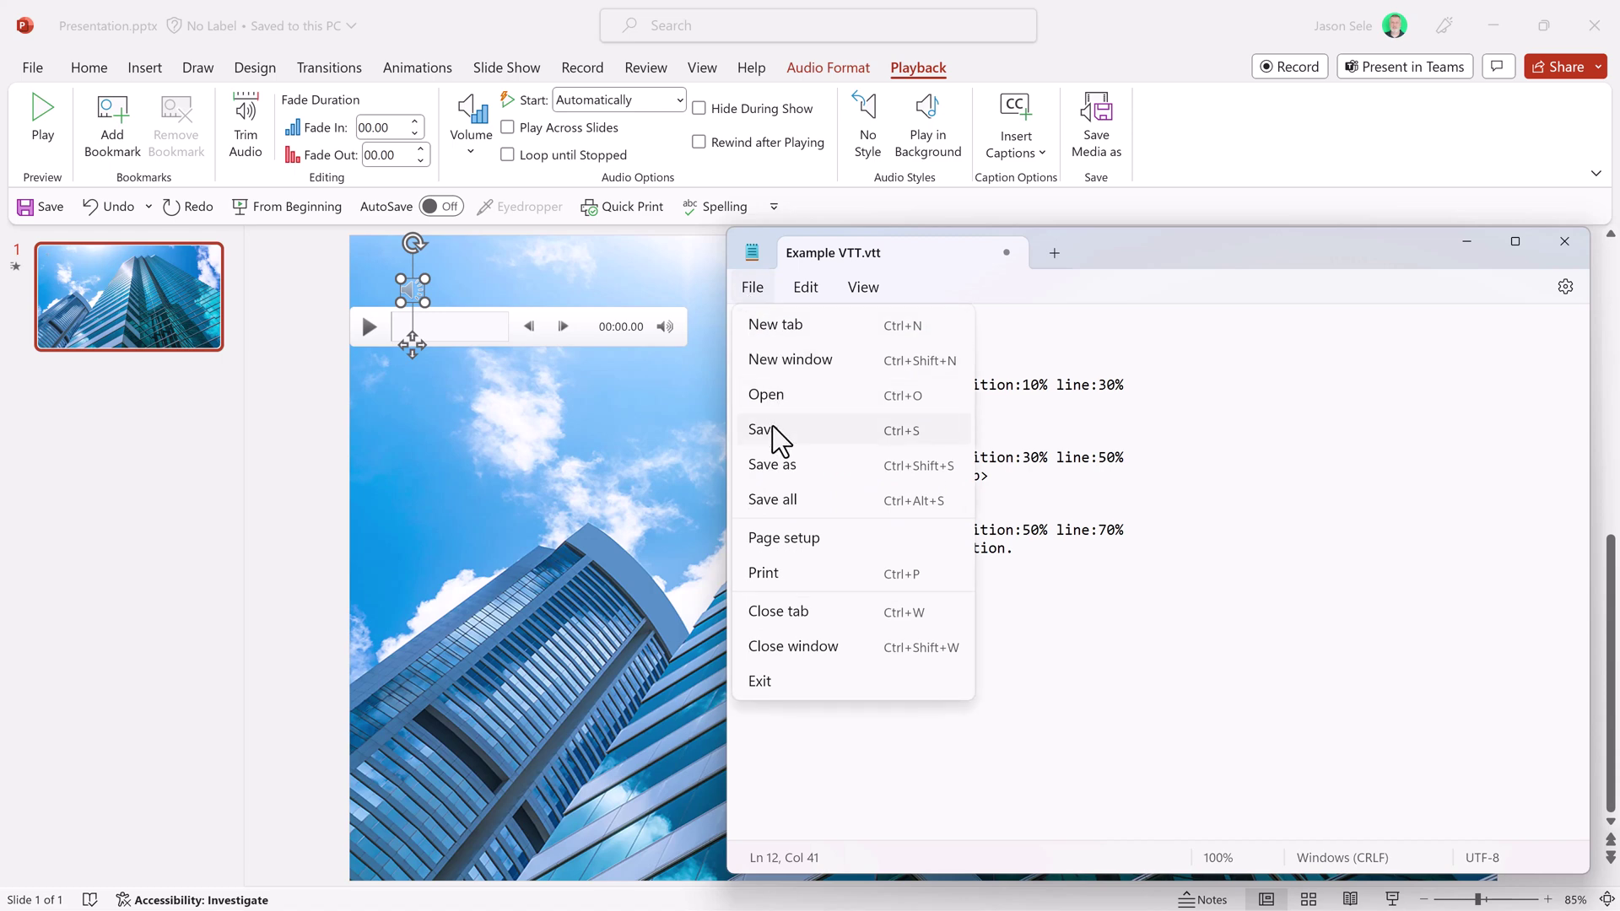
pyautogui.click(771, 432)
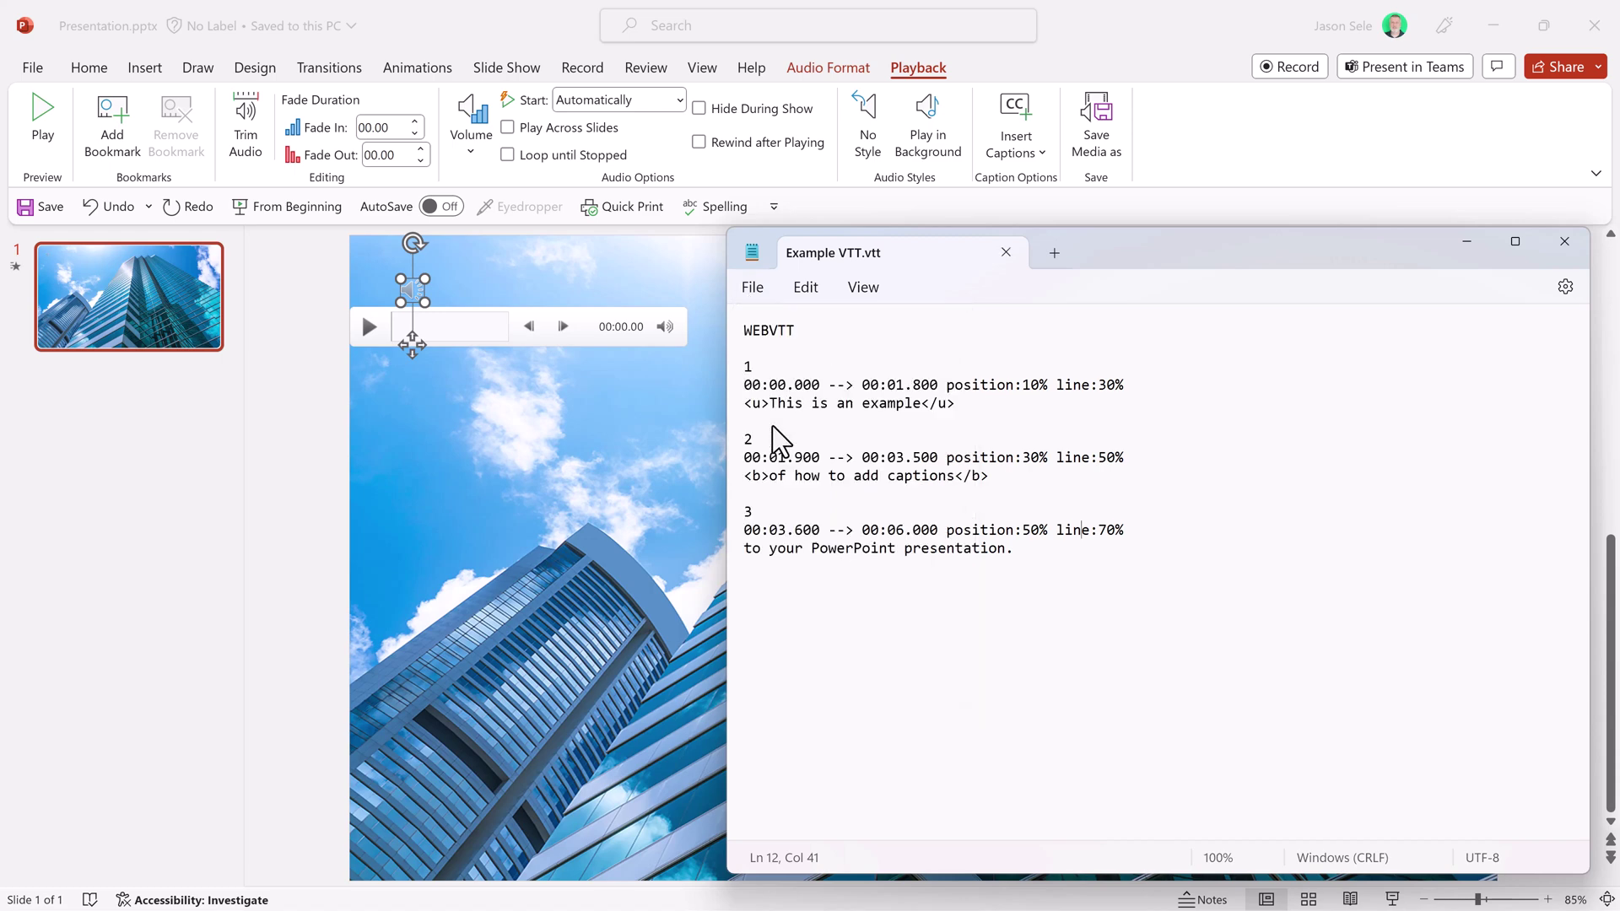
pyautogui.click(1023, 156)
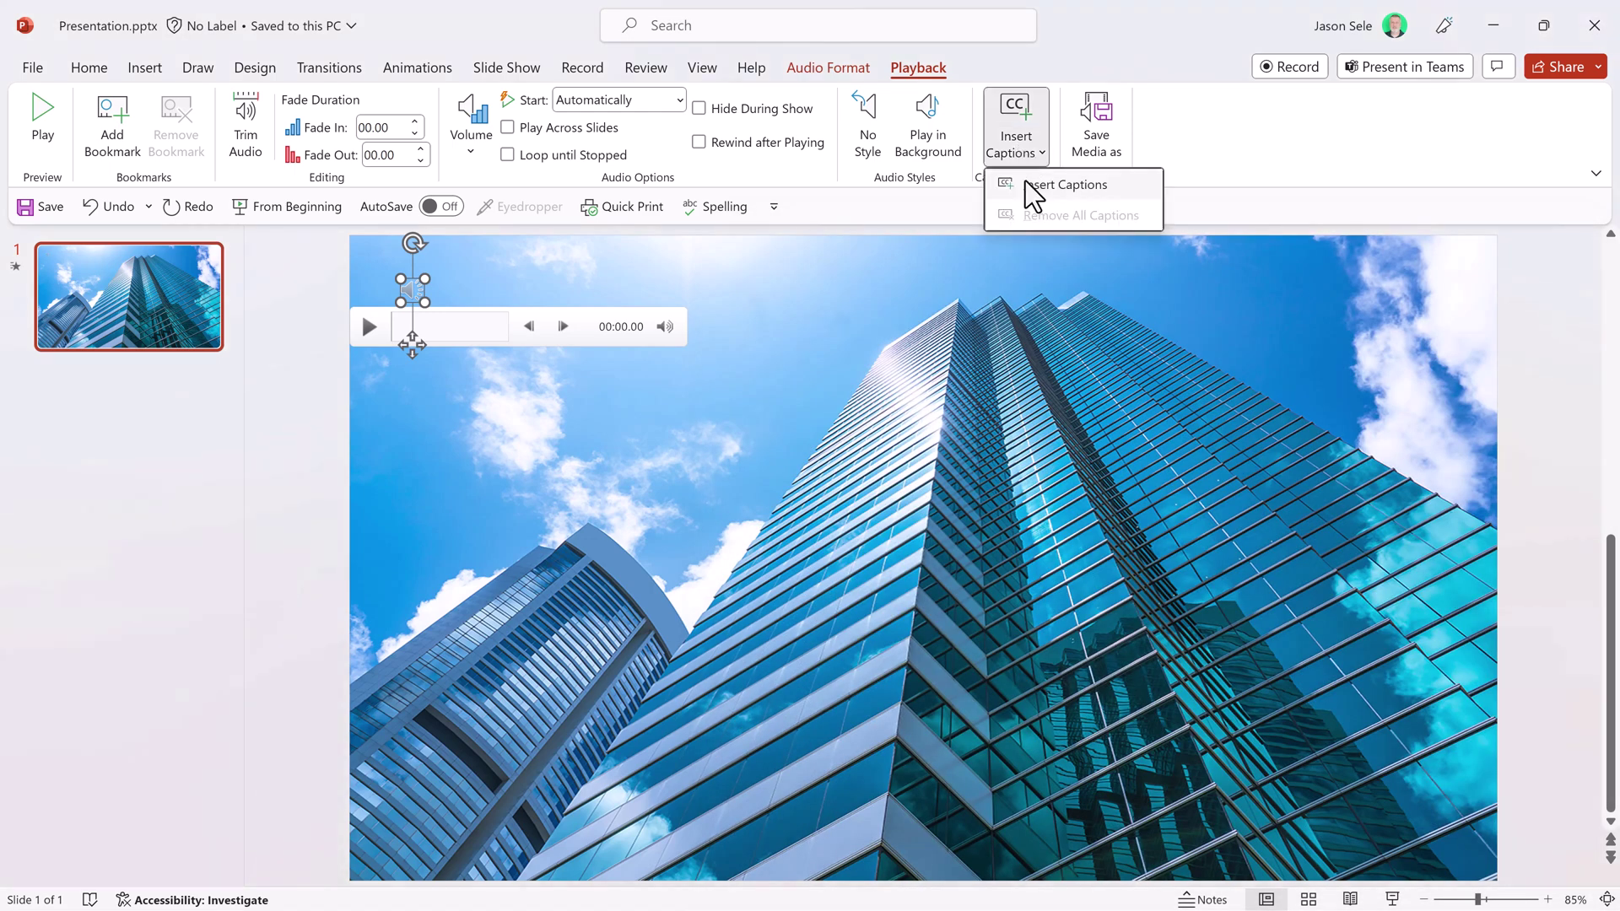
pyautogui.click(1025, 180)
pyautogui.doubleClick(209, 157)
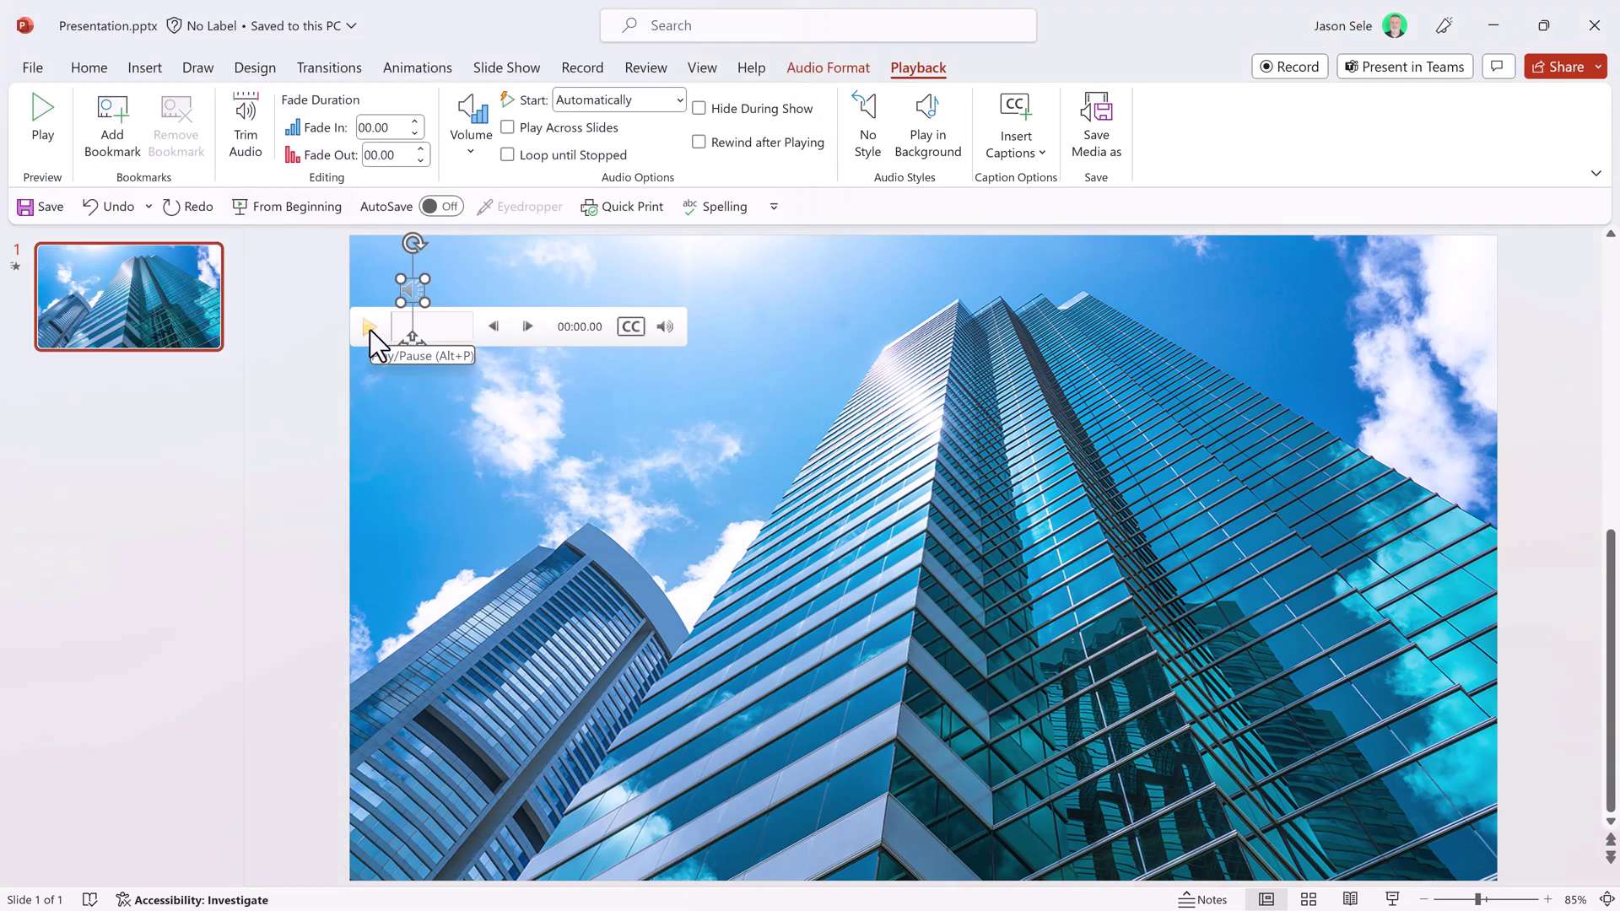
pyautogui.click(370, 329)
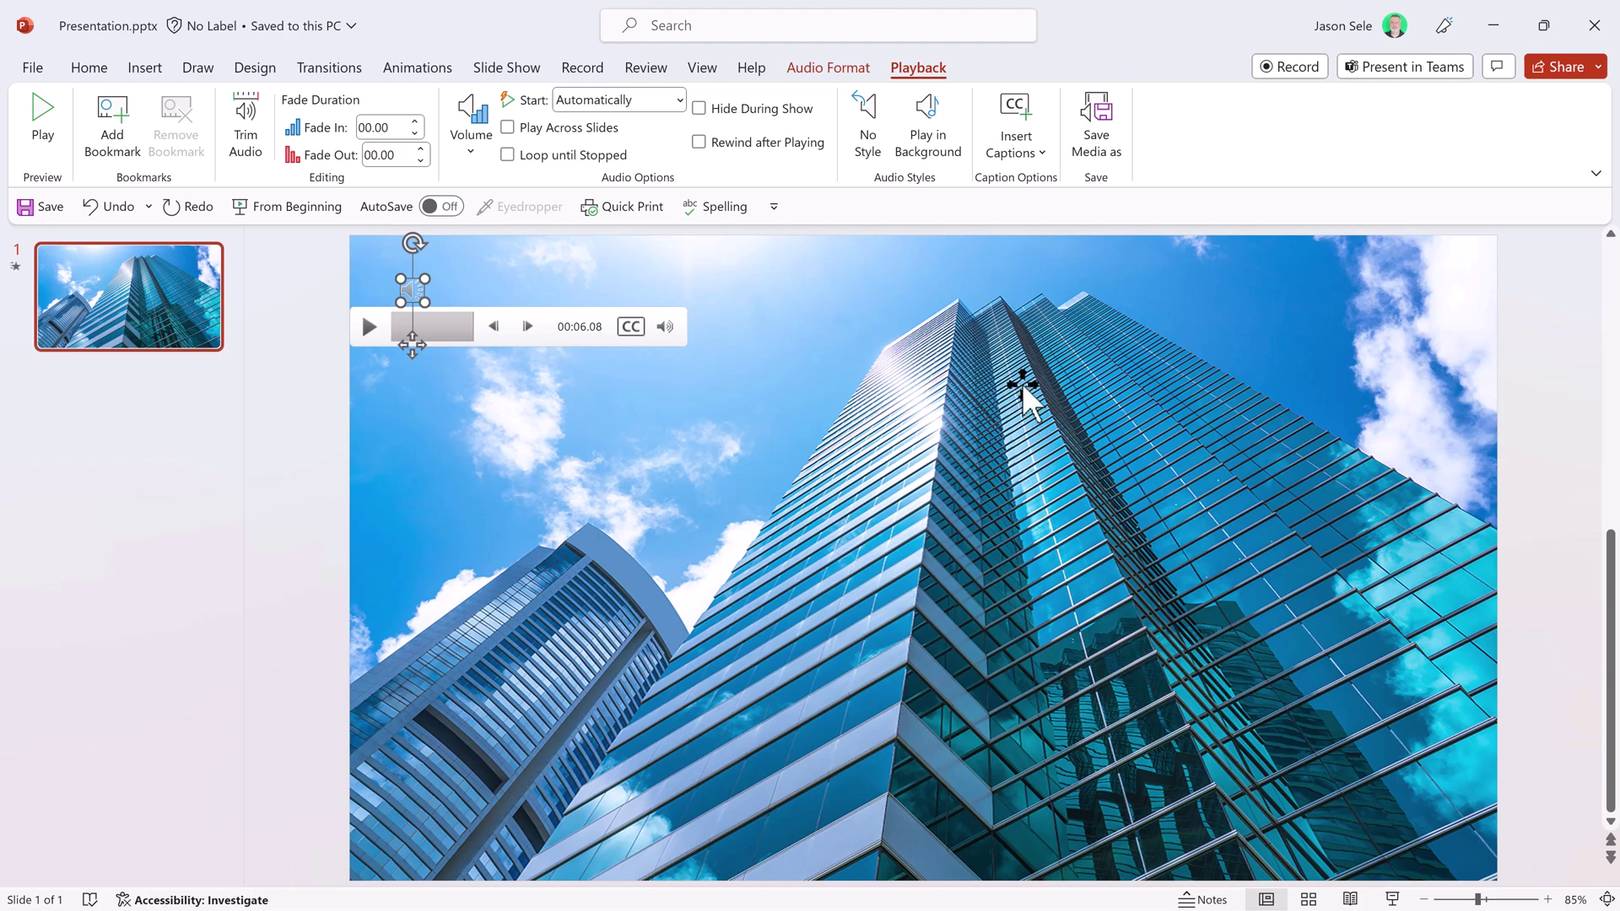
# - Remove all captions from the audio clip and confirm none remain
pyautogui.click(1036, 160)
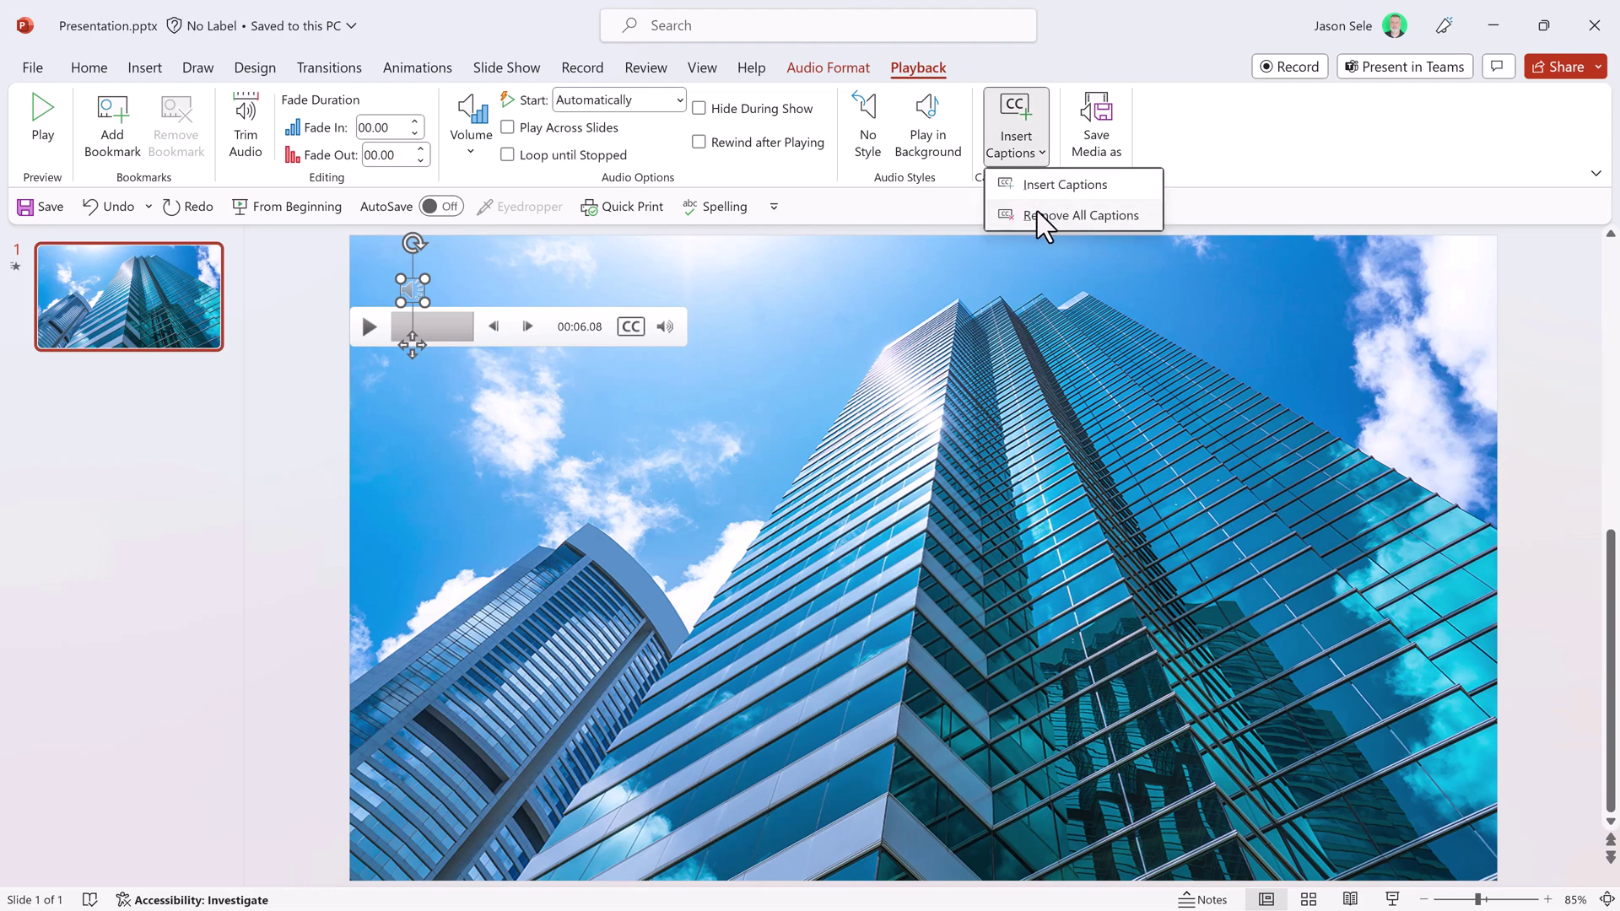
pyautogui.click(1036, 211)
pyautogui.click(1031, 157)
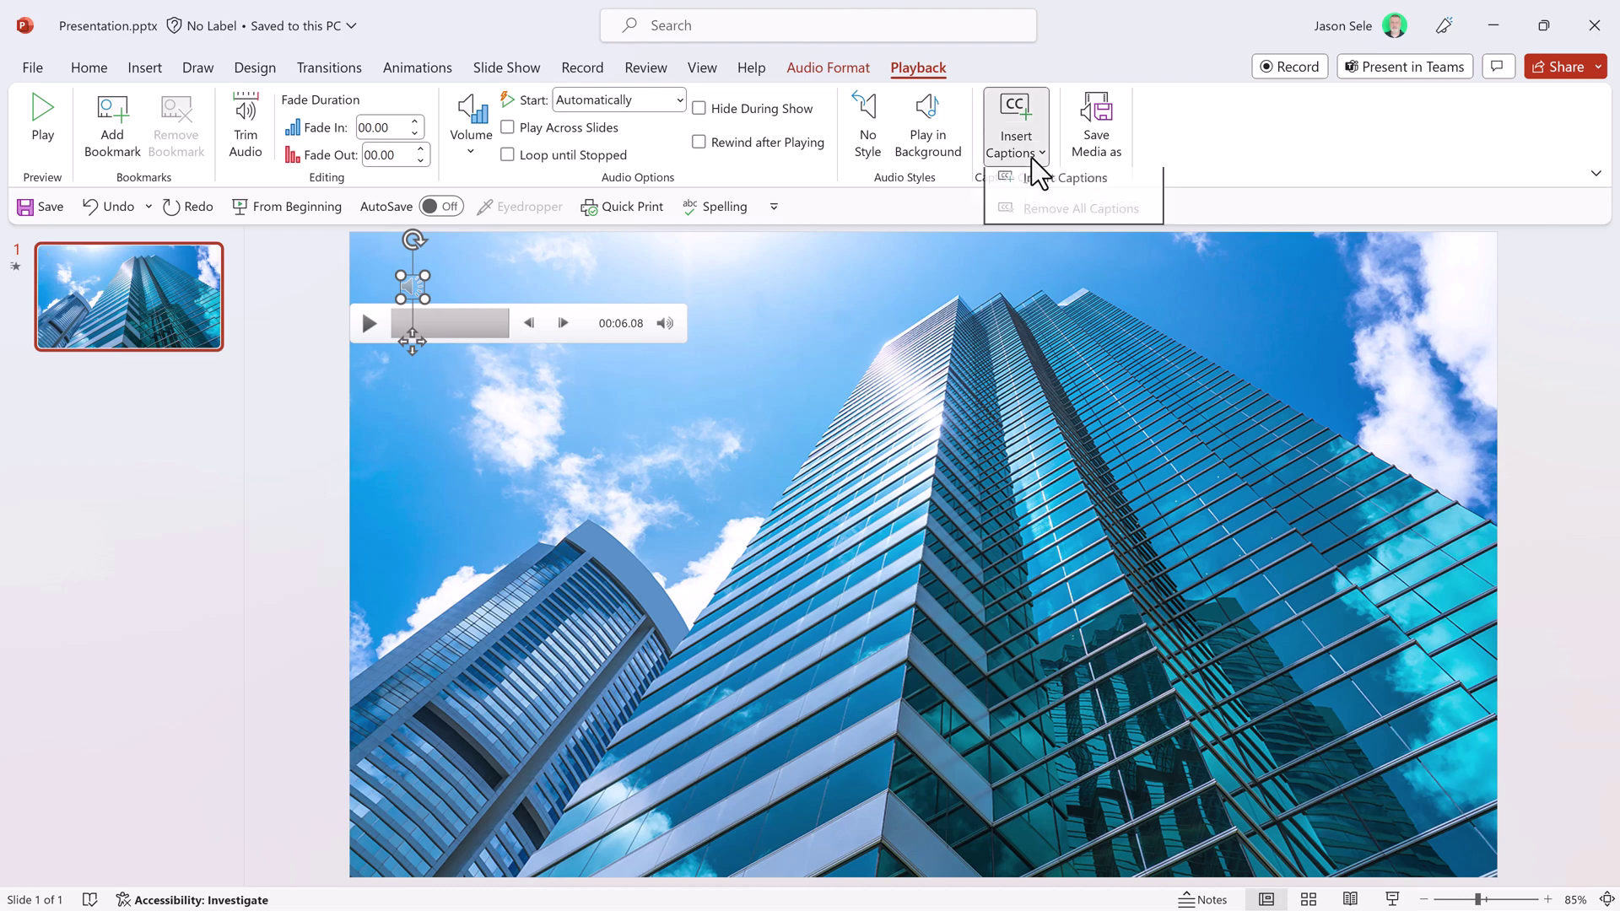
pyautogui.click(907, 440)
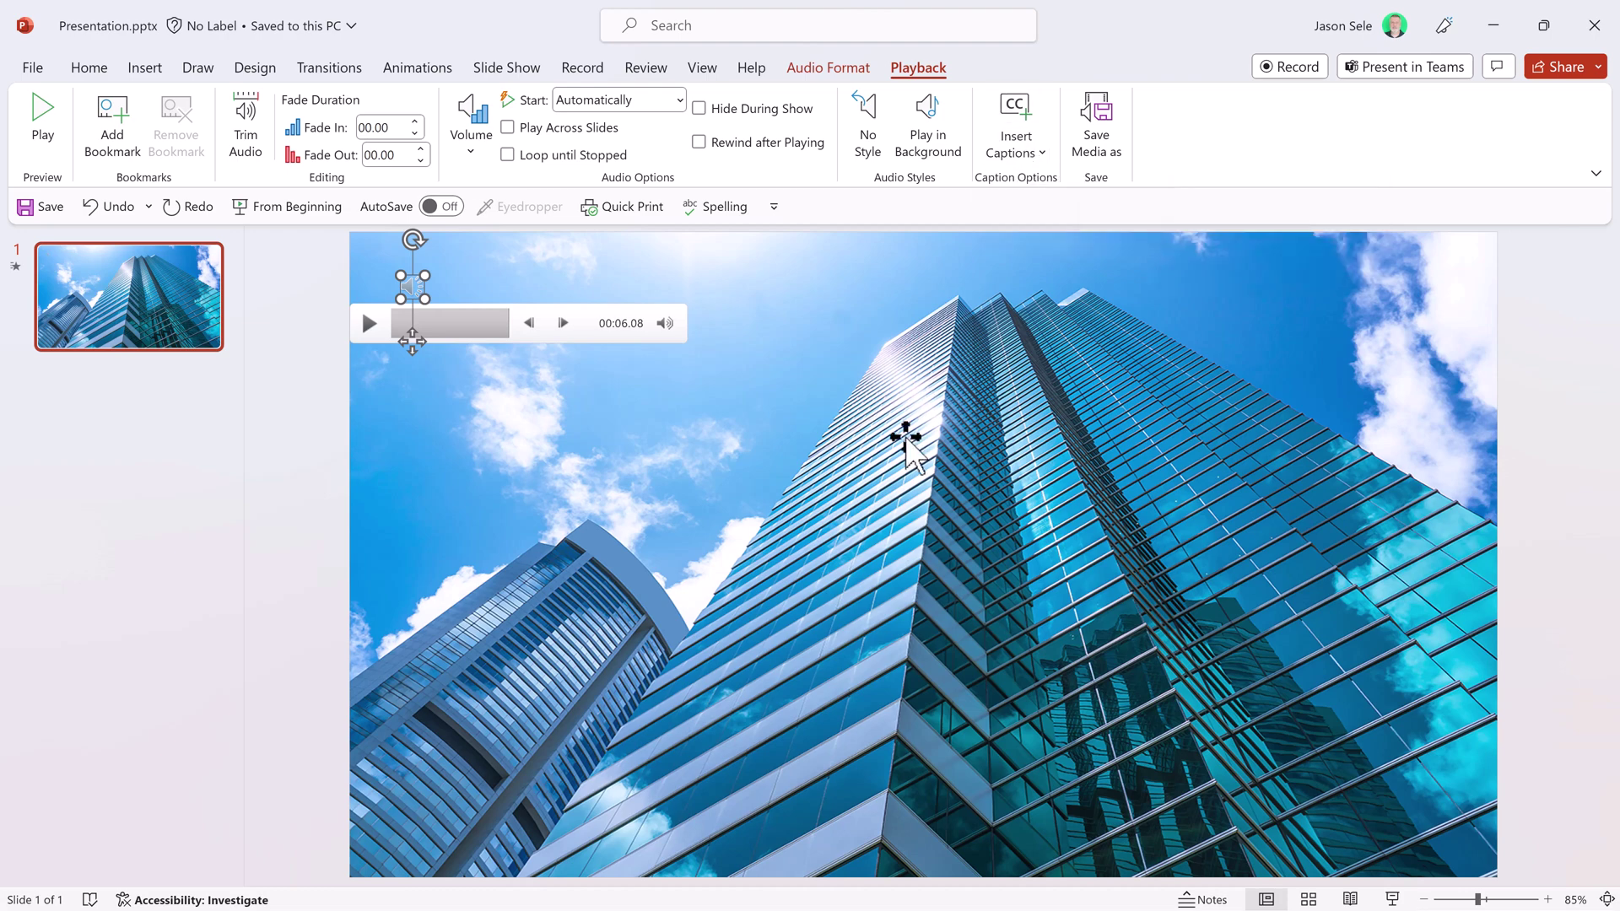